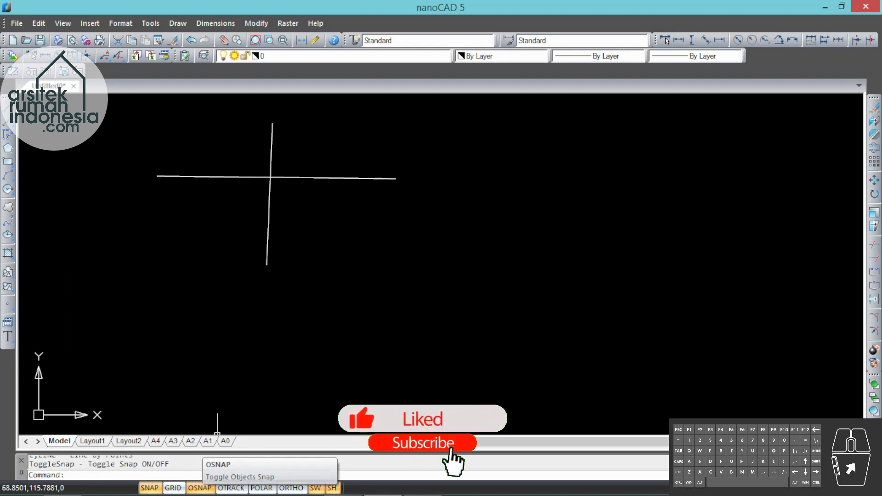
- Review the available object snap modes and turn object snap off
right_click(199, 488)
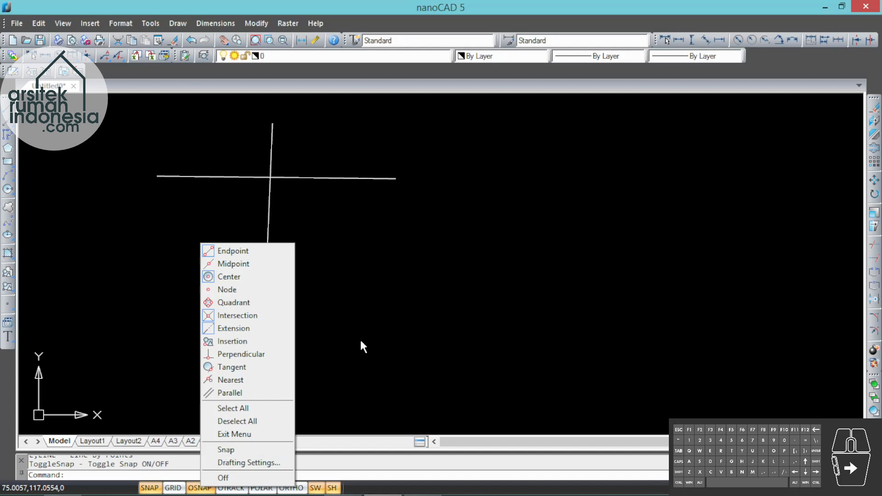
key(Escape)
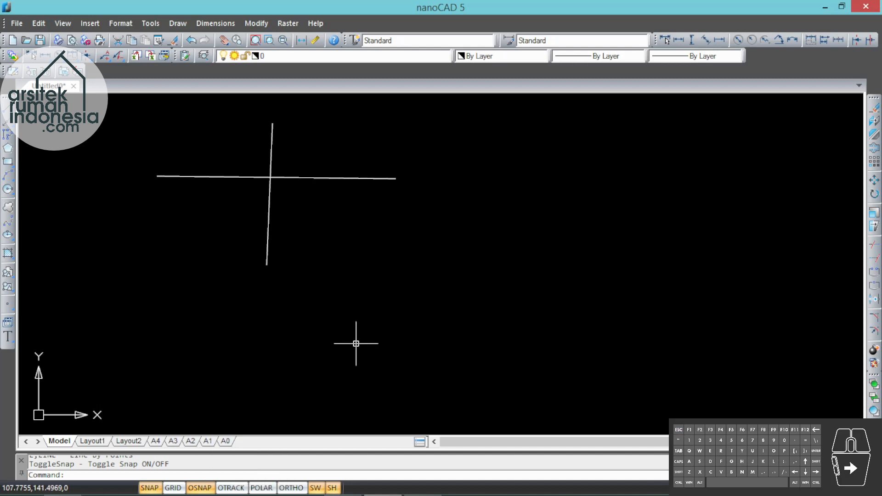
click(200, 488)
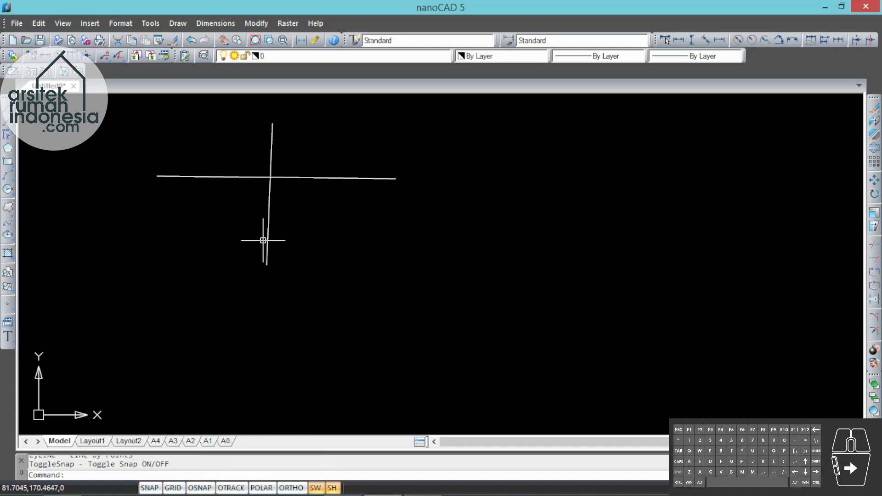
middle_drag(348, 238, 364, 259)
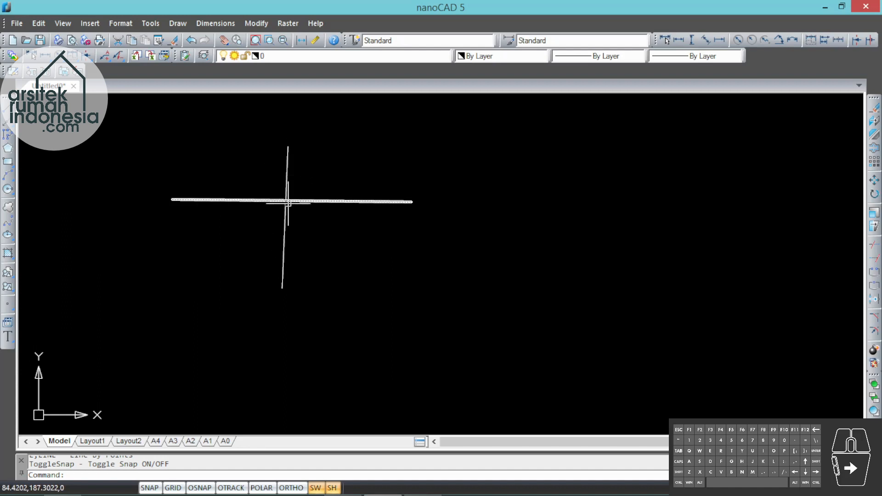
mouse_move(288, 203)
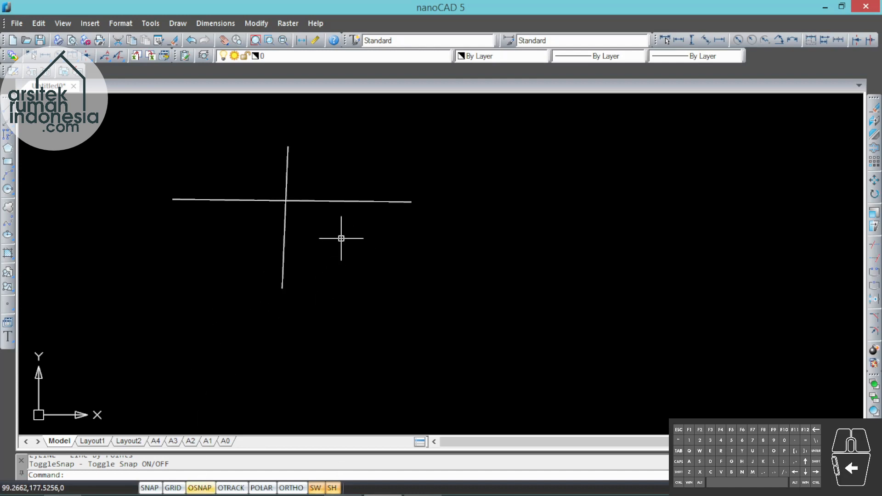
scroll(342, 238, up, 2)
scroll(341, 238, down, 2)
click(7, 109)
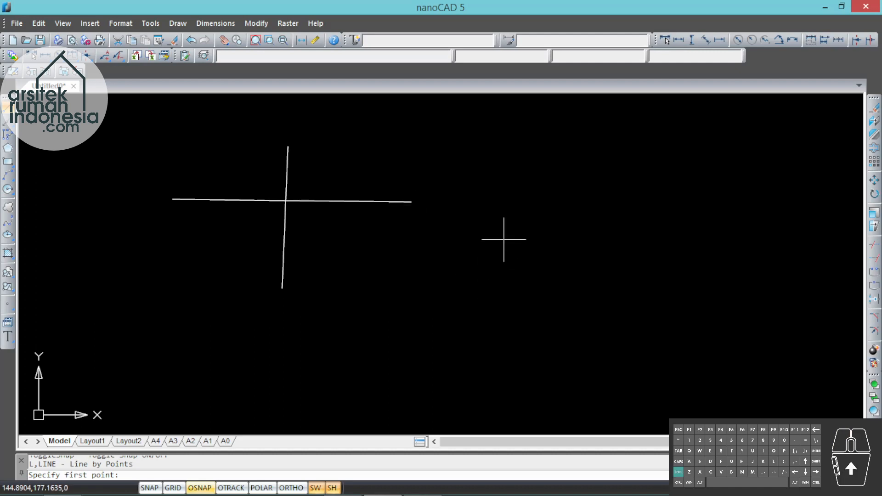
shift+right_click(504, 239)
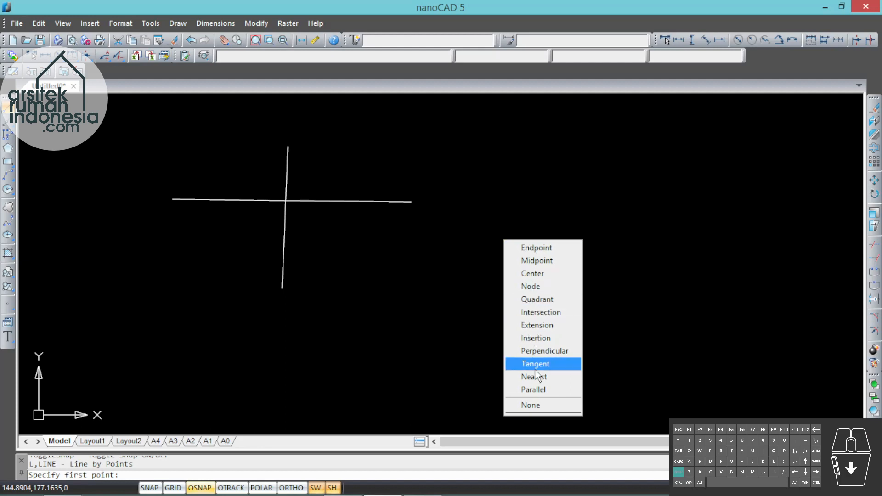
click(531, 247)
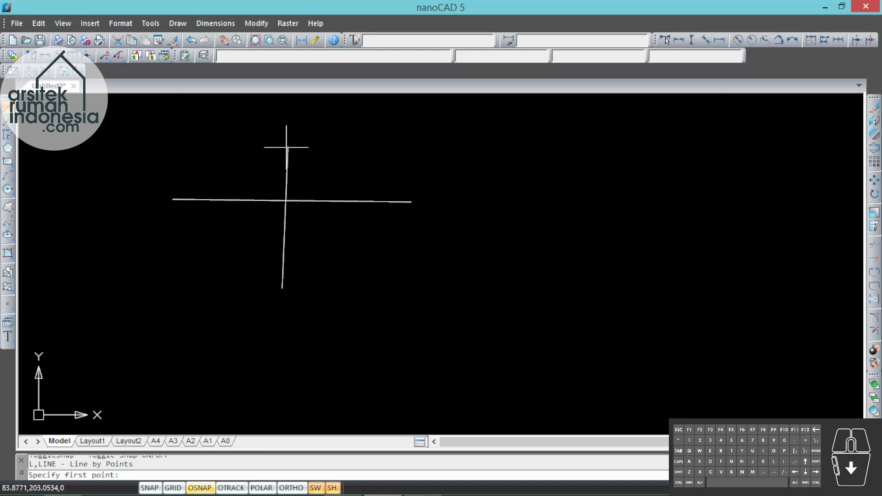
- Draw a two-point rectangle in the empty area to the right of the crossing lines
click(8, 162)
click(497, 172)
click(675, 276)
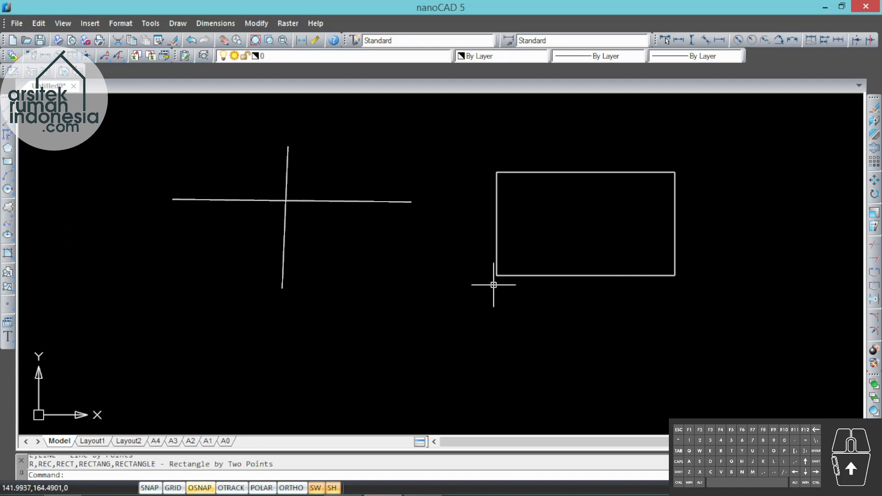
- Draw a line about 19.6 units long at 234° from the horizontal line's left end, using a one-time Endpoint snap
click(6, 107)
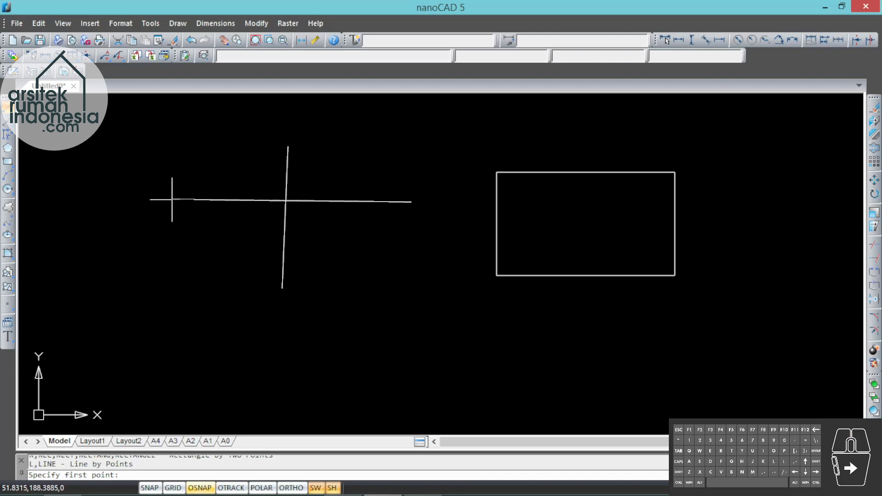
shift+right_click(214, 176)
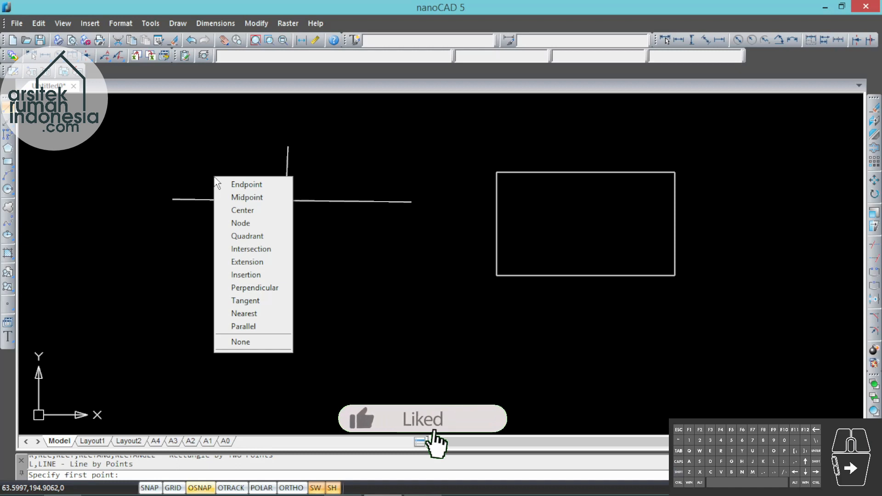
click(239, 185)
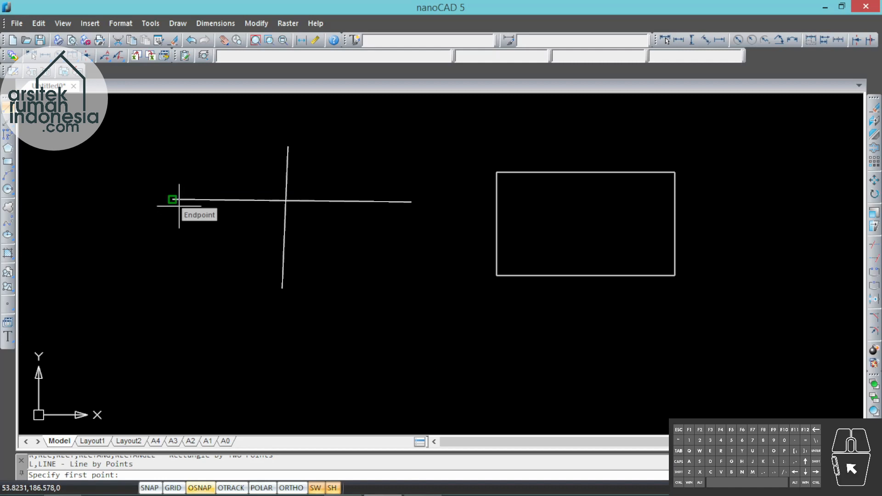
click(172, 199)
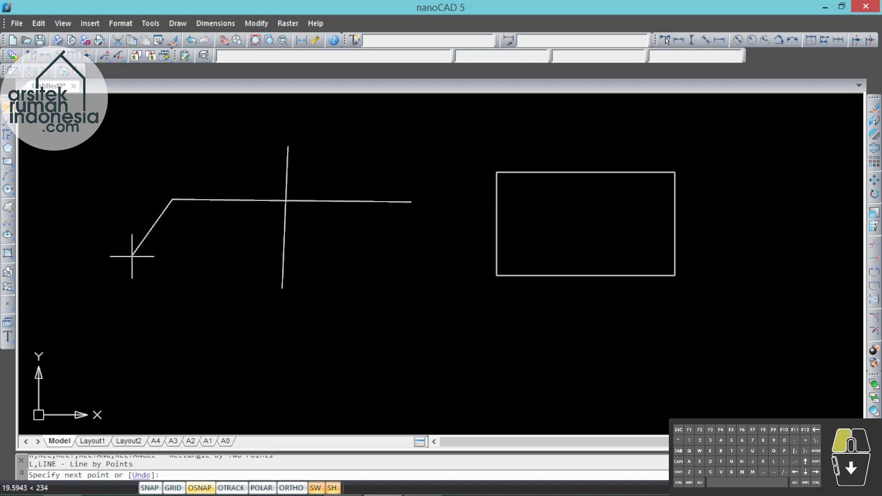
click(133, 255)
key(Return)
scroll(138, 248, up, 5)
scroll(210, 175, up, 4)
scroll(202, 185, up, 4)
scroll(193, 193, down, 3)
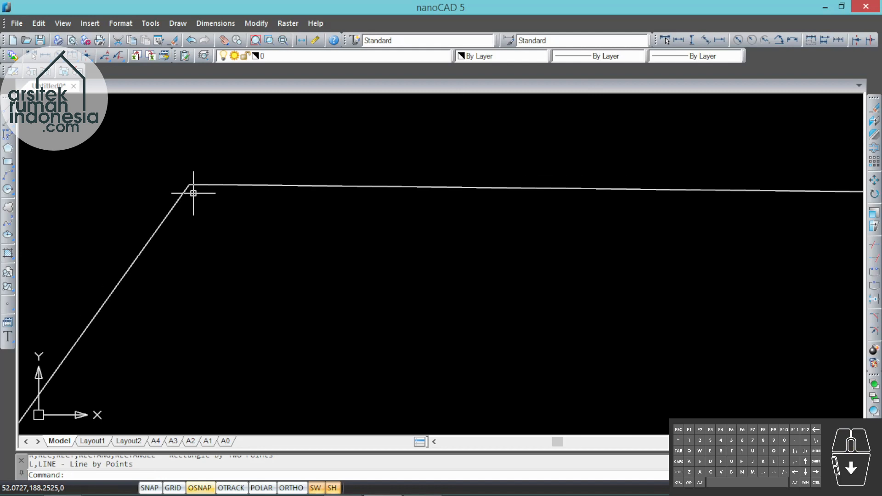
- With object snap turned off, draw a short line freehand from the vertical line's upper end toward the lower right
scroll(89, 223, down, 4)
scroll(130, 219, up, 5)
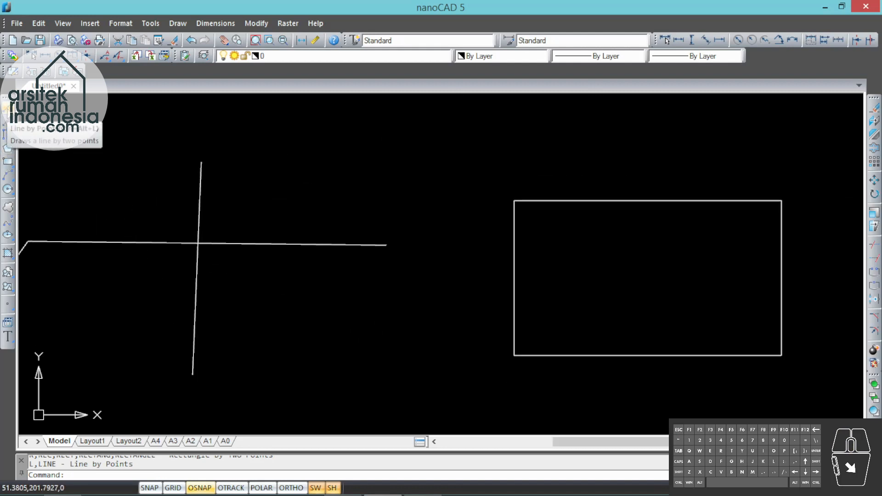
click(7, 120)
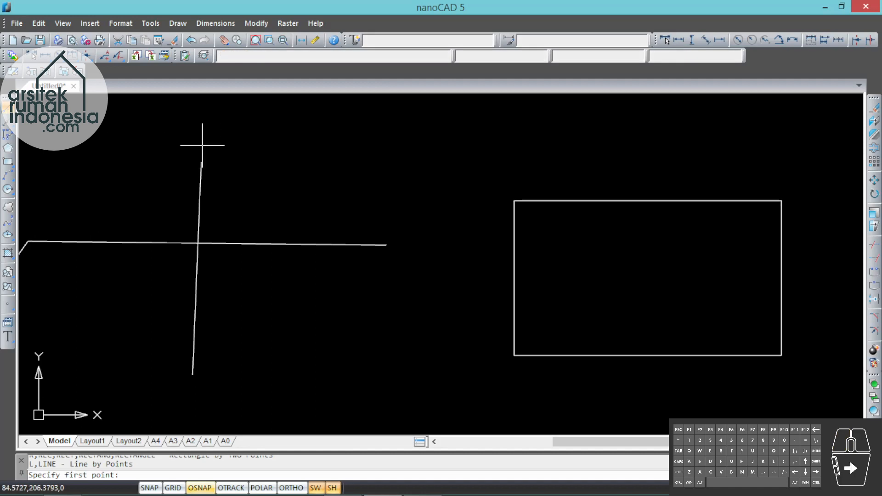
key(F3)
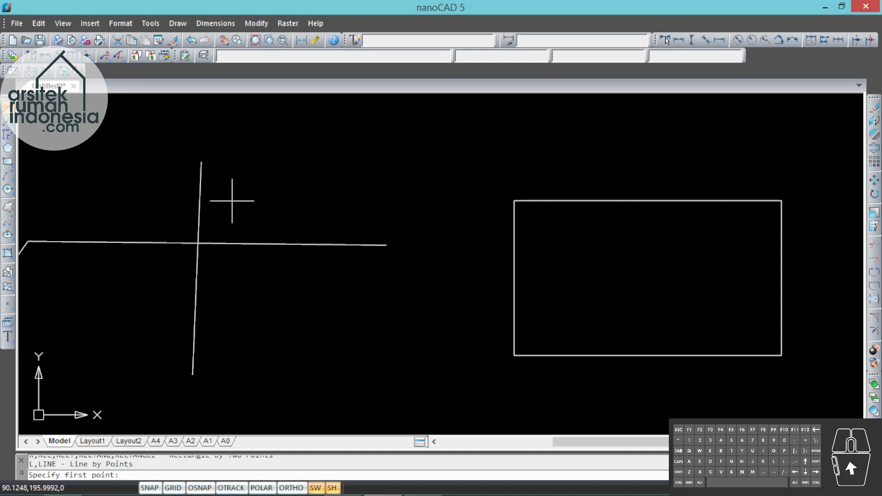
click(201, 161)
click(278, 186)
key(Return)
scroll(175, 163, up, 8)
scroll(399, 164, up, 4)
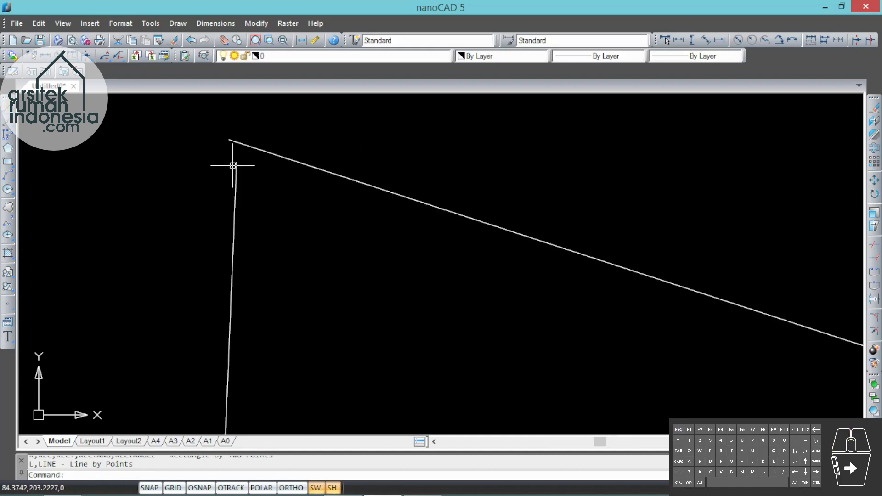
- Draw a short line freehand from the horizontal line's right end toward the lower right, without object snap
scroll(242, 122, down, 6)
scroll(377, 174, up, 8)
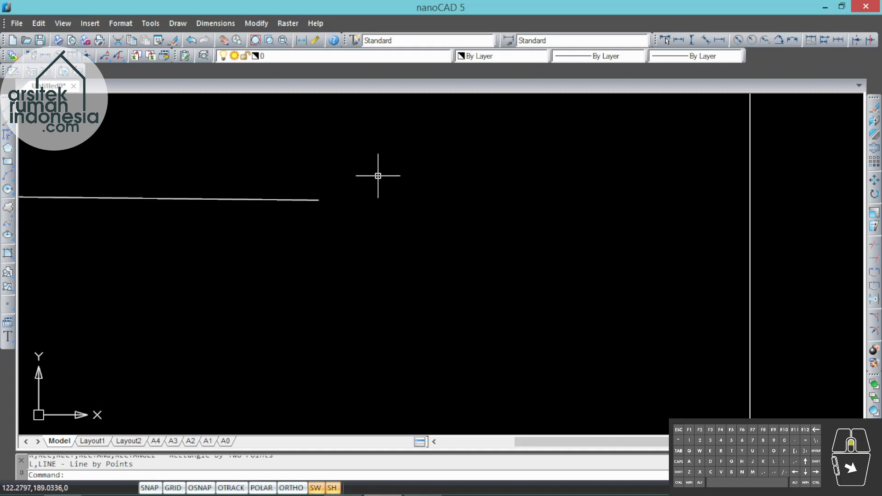
scroll(349, 200, up, 5)
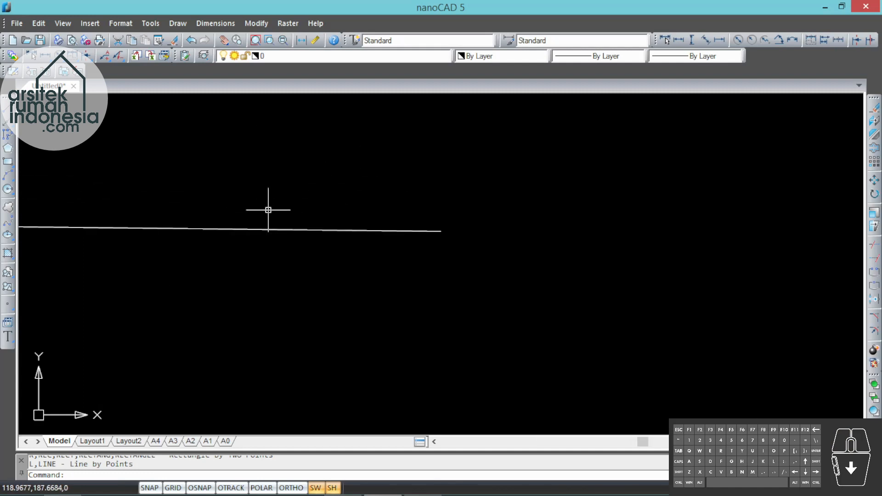
click(7, 107)
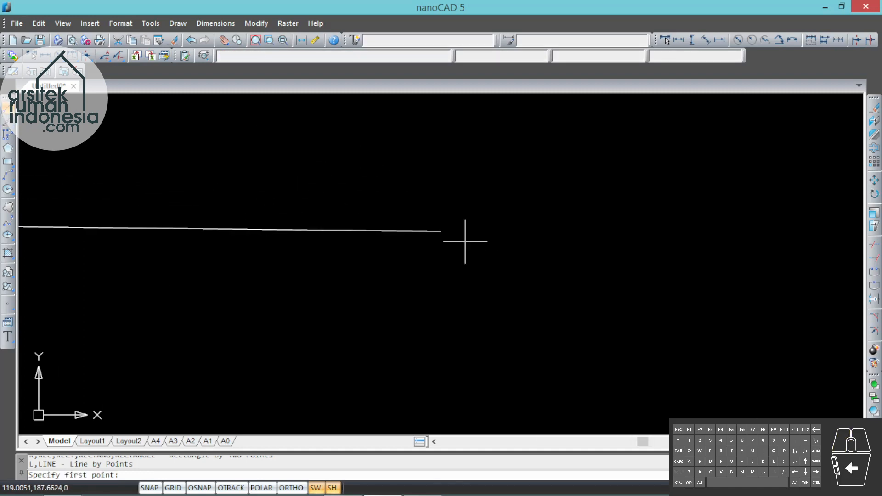
click(441, 230)
click(541, 354)
key(Return)
scroll(448, 230, up, 4)
scroll(463, 215, down, 10)
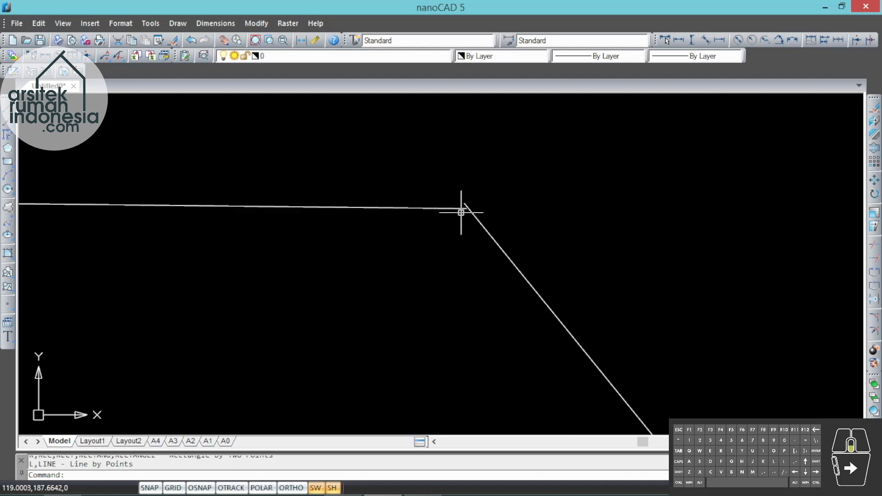
- Delete the short sloping line at the right end of the horizontal line
scroll(537, 289, down, 4)
scroll(529, 288, up, 4)
scroll(502, 218, up, 4)
scroll(420, 181, up, 3)
scroll(420, 182, up, 3)
click(506, 252)
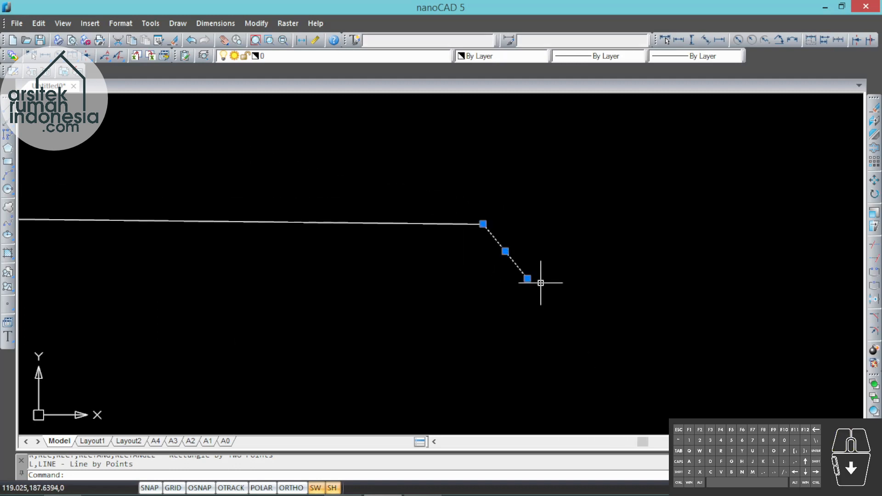
key(Delete)
middle_drag(483, 222, 558, 301)
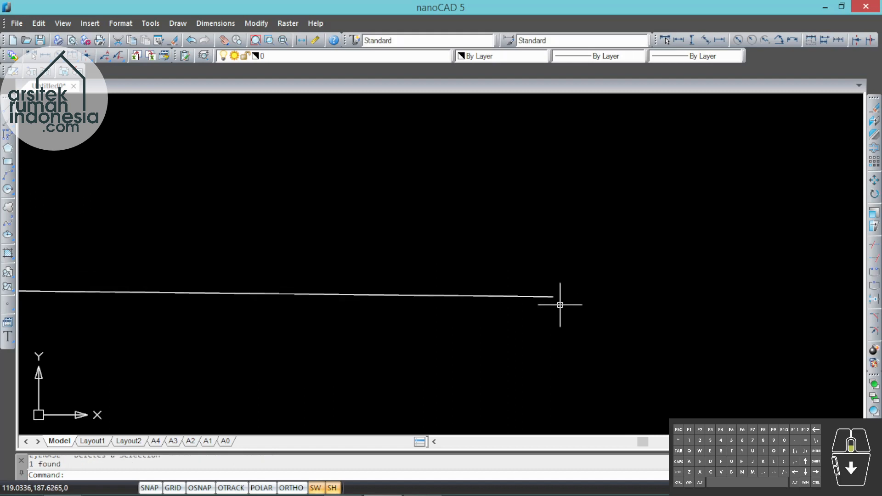
- Delete the short sloping line at the upper end of the vertical line
scroll(557, 304, down, 3)
scroll(468, 294, up, 3)
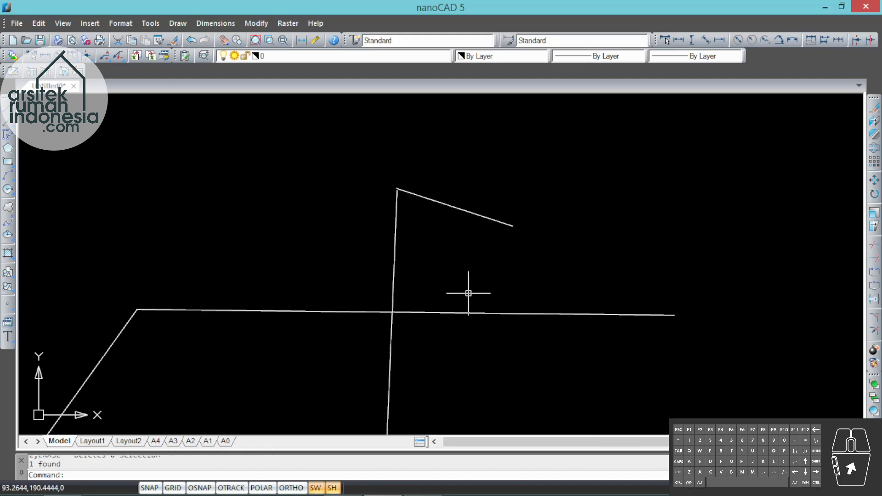
click(486, 217)
key(Delete)
- Draw a line from the rectangle's upper-left corner toward the lower left, using a one-time Endpoint snap
scroll(485, 218, down, 5)
scroll(524, 236, up, 5)
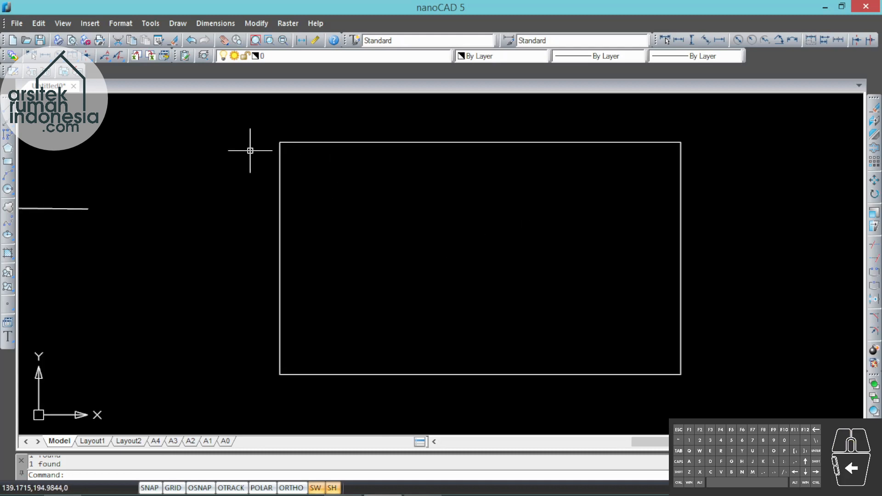
click(8, 110)
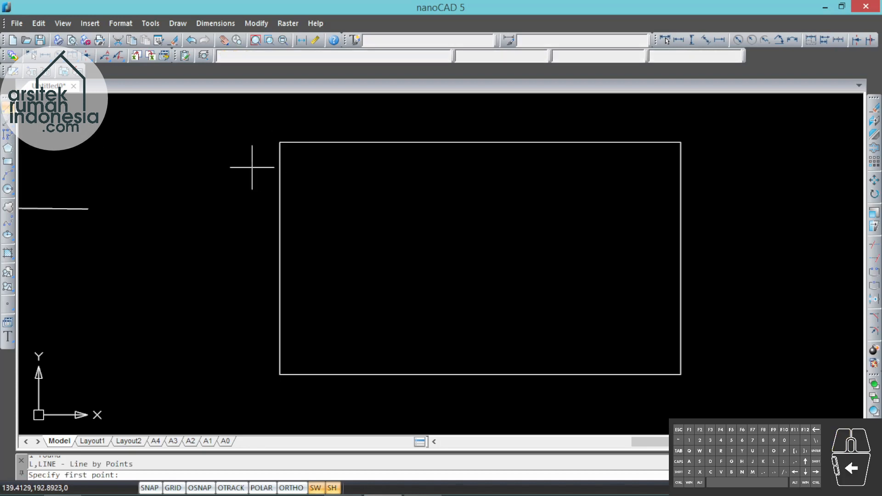
shift+right_click(252, 168)
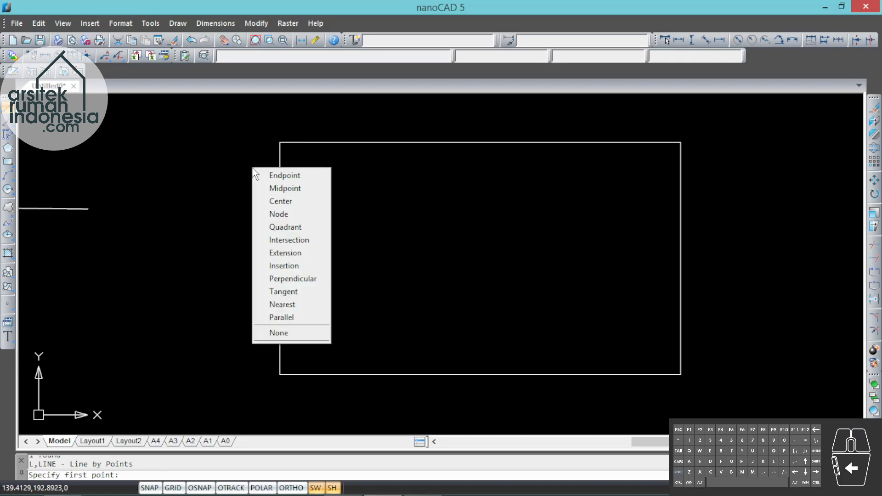
click(260, 175)
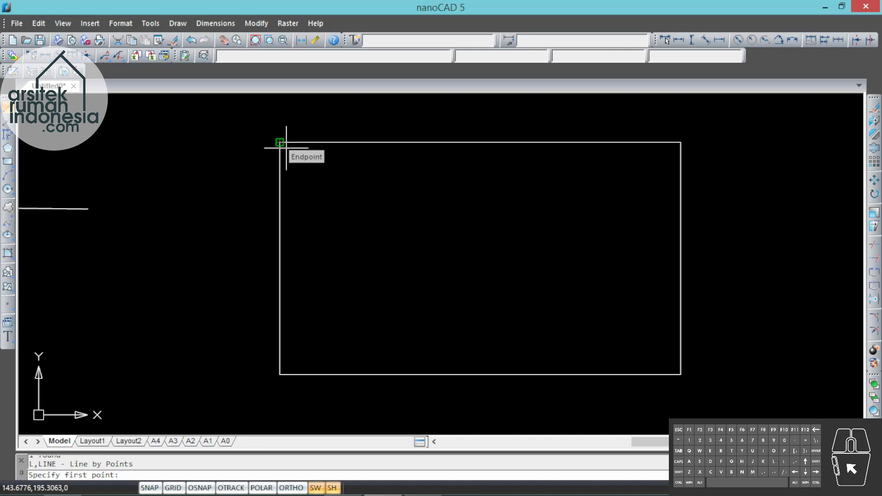
click(279, 142)
click(177, 174)
key(Return)
scroll(280, 142, up, 3)
scroll(281, 141, up, 20)
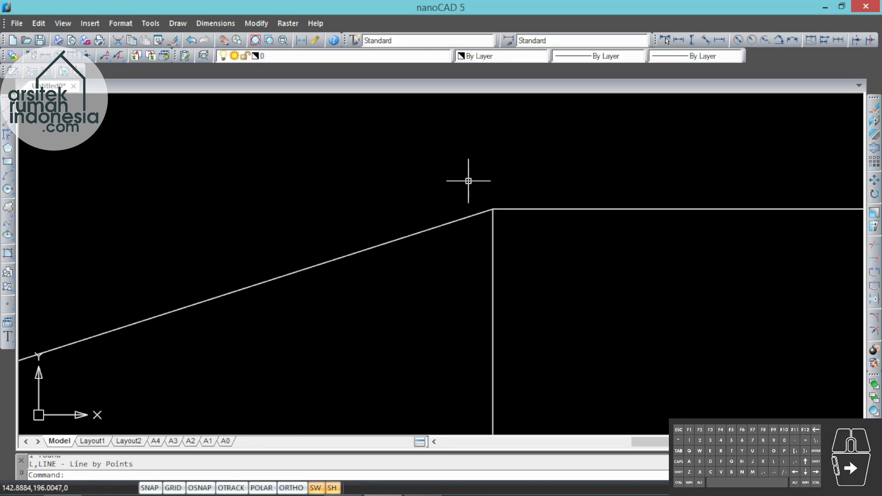
- Delete the sloping line attached to the rectangle's upper-left corner
scroll(468, 189, down, 15)
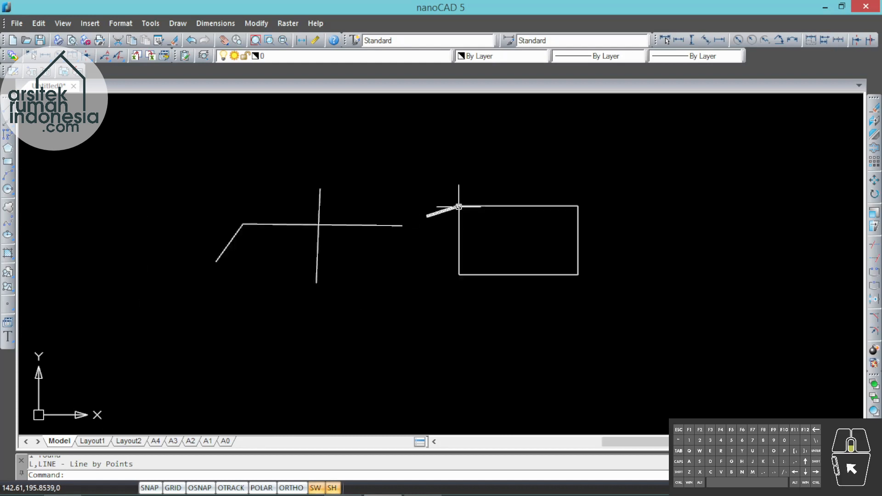
scroll(456, 208, up, 3)
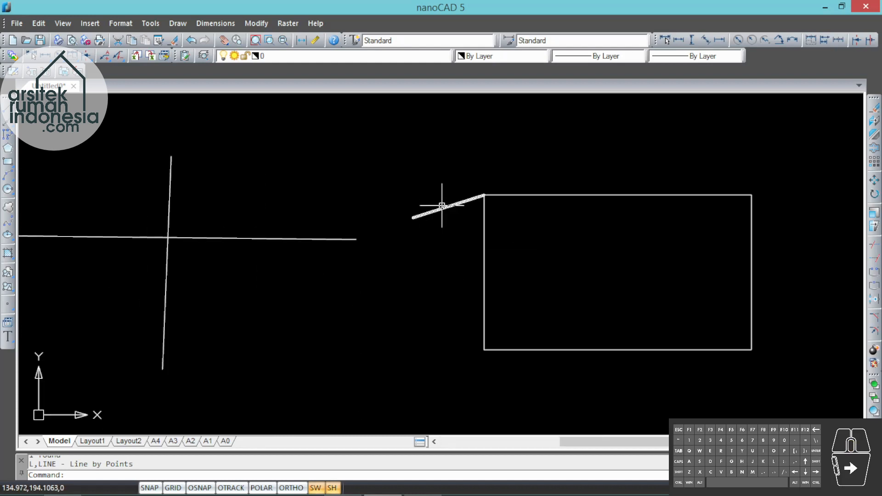
click(442, 206)
key(Delete)
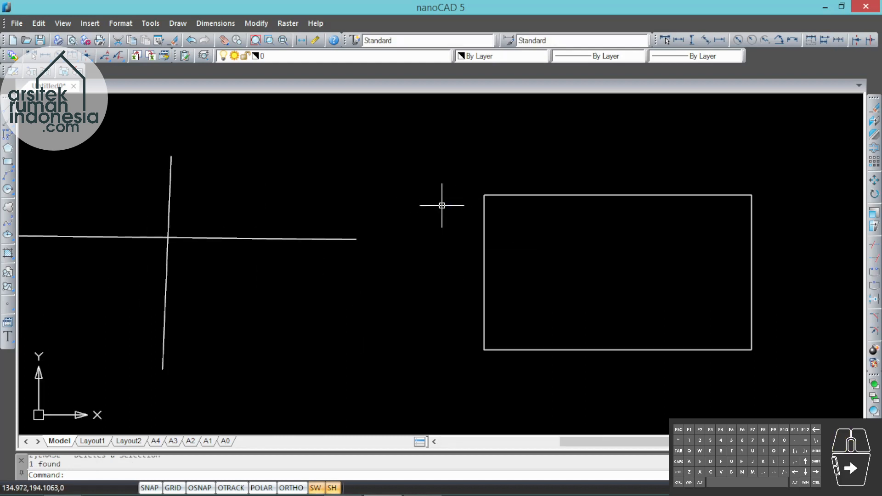
right_click(442, 206)
click(61, 156)
click(6, 110)
right_click(406, 175)
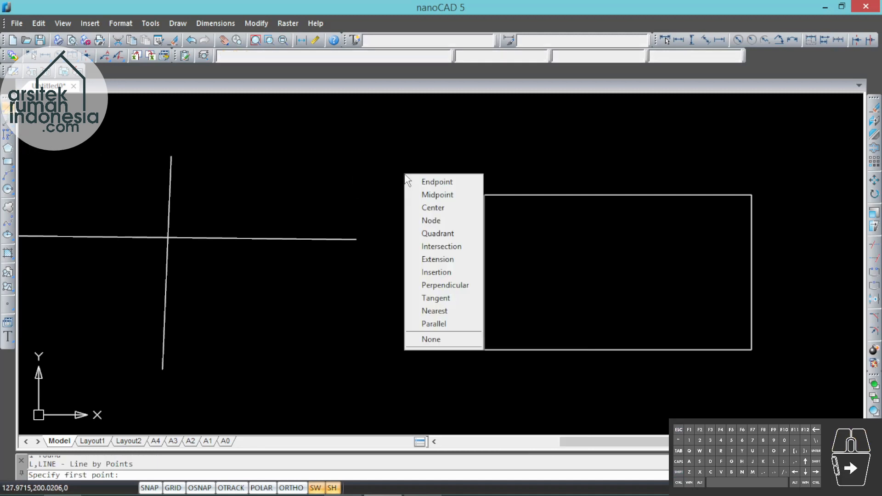
key(Escape)
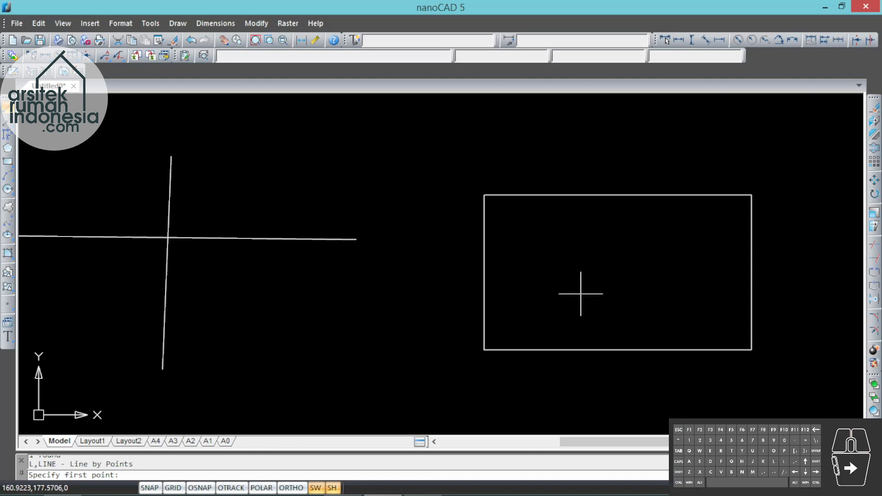
scroll(581, 293, down, 1)
scroll(289, 322, up, 1)
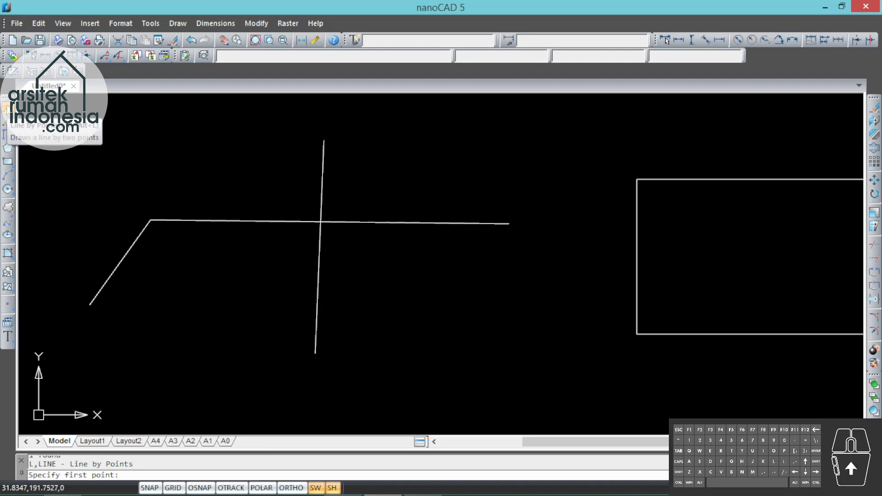
- Draw a line from the middle of the rectangle's right side outward to the right, using a one-time Midpoint snap
click(6, 107)
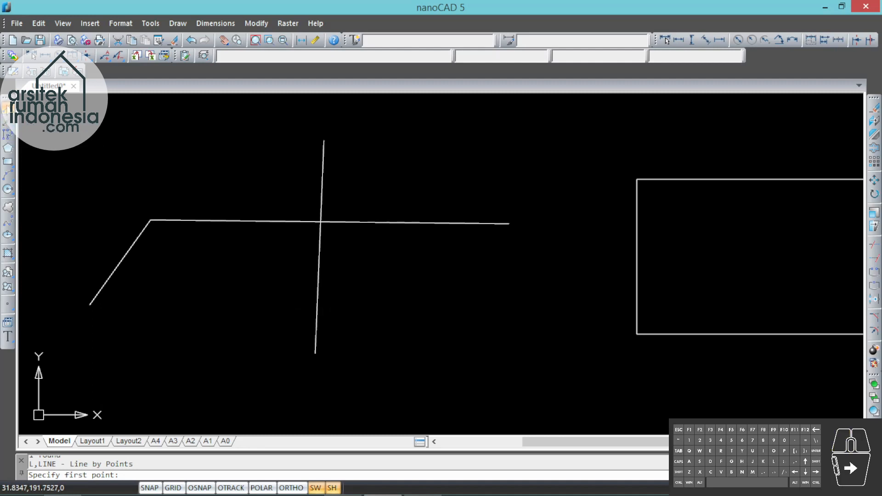
shift+right_click(354, 261)
click(387, 283)
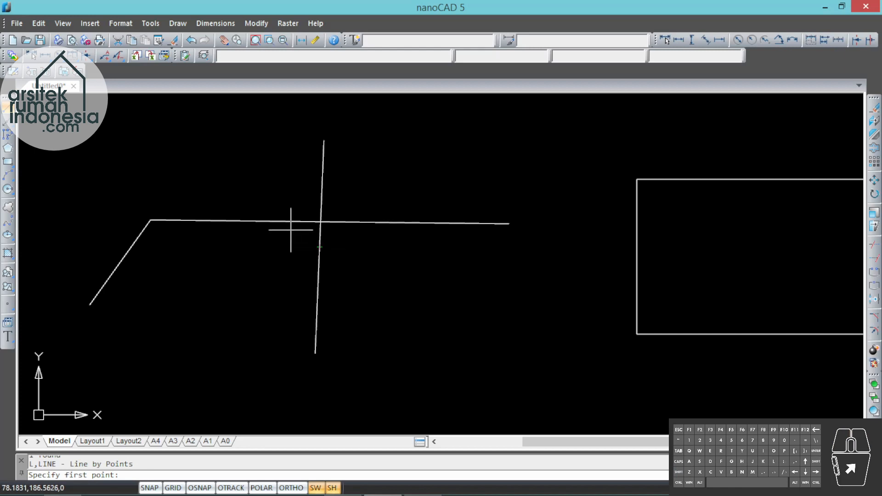
scroll(288, 261, down, 3)
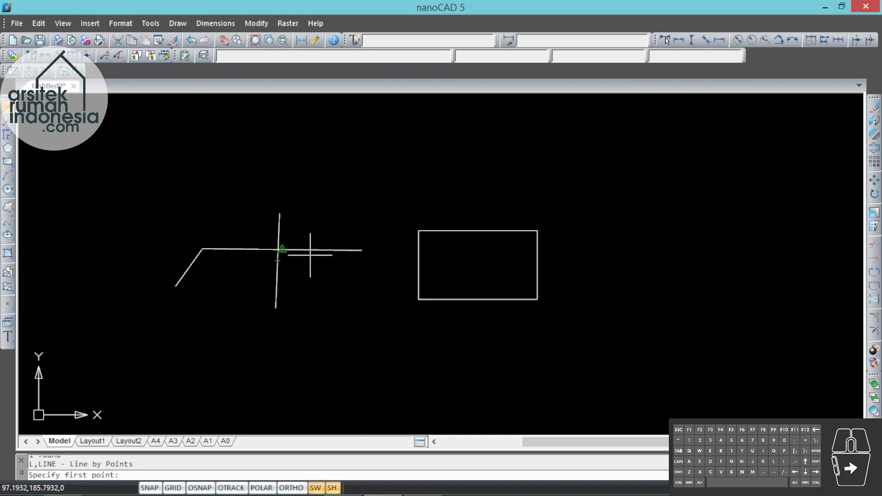
click(537, 265)
click(618, 270)
key(Escape)
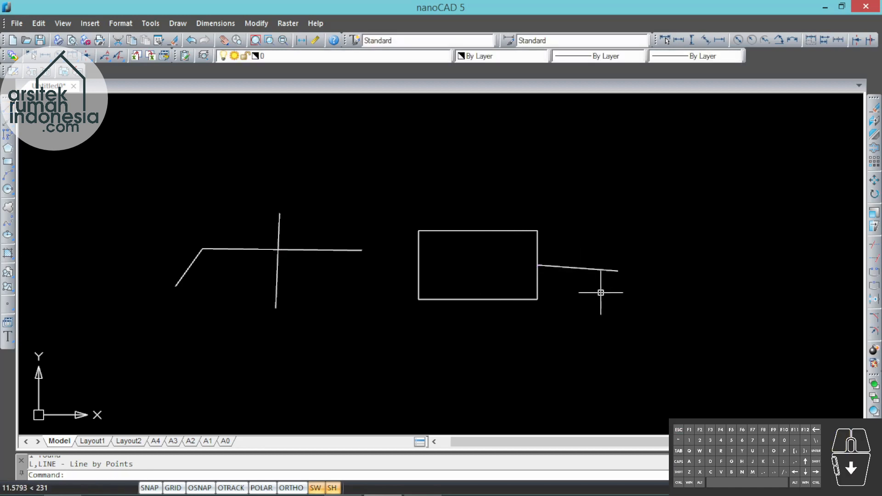
right_click(601, 293)
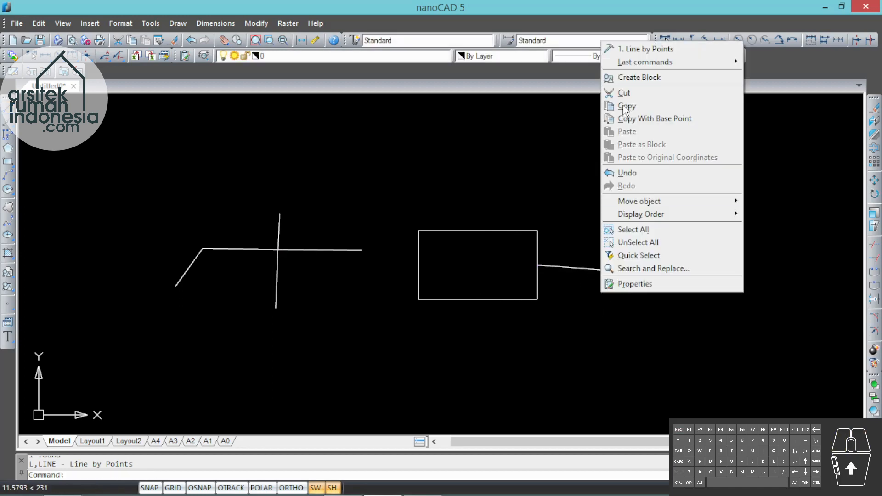
click(638, 50)
shift+right_click(368, 184)
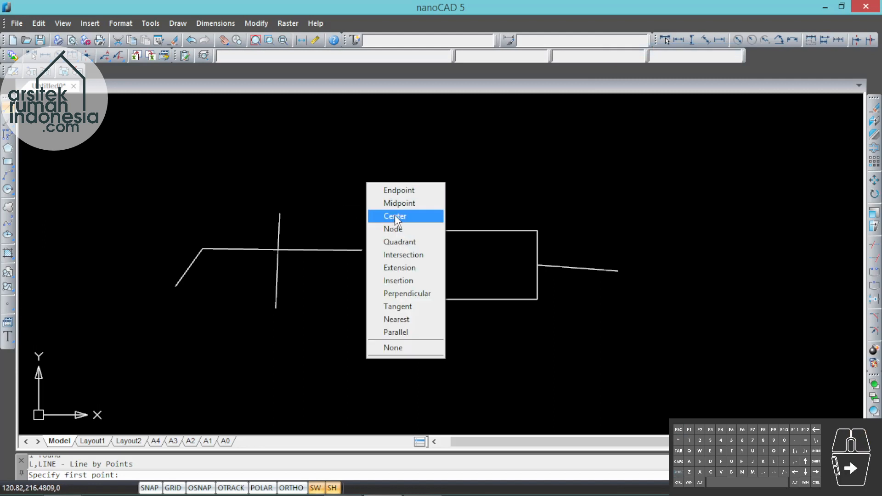
key(Escape)
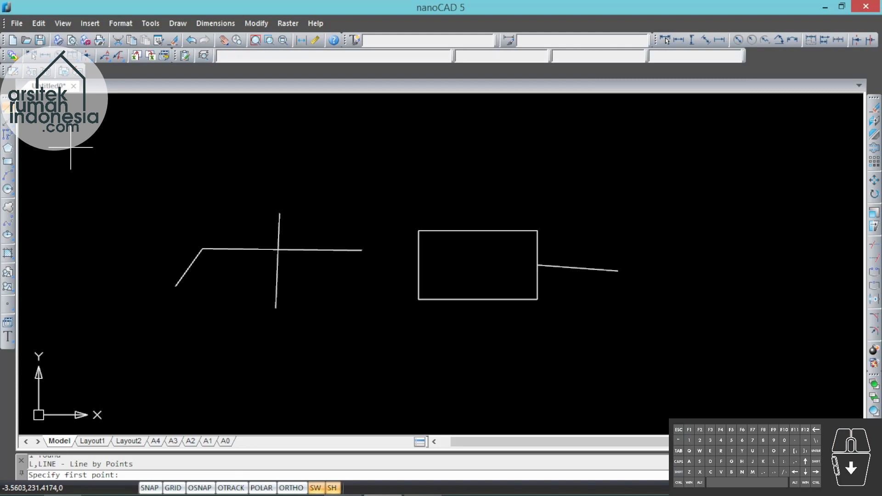
- Draw a circle by center and radius above the crossing lines, in the space up and left of the rectangle
click(7, 189)
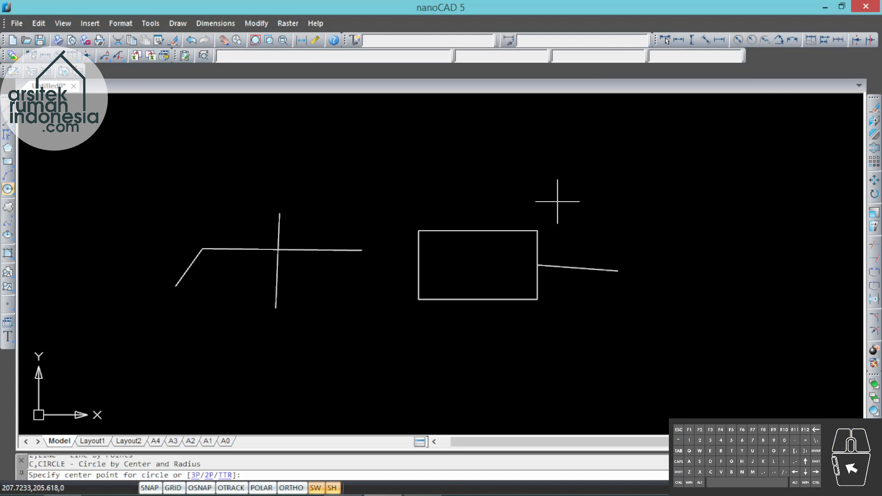
click(349, 164)
click(384, 192)
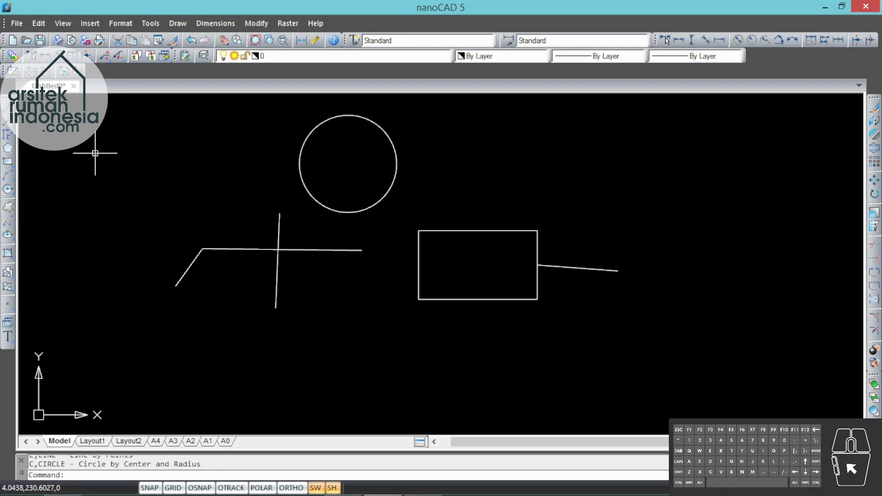
- Try to start a line at the circle's center, using a one-time Center snap
click(7, 111)
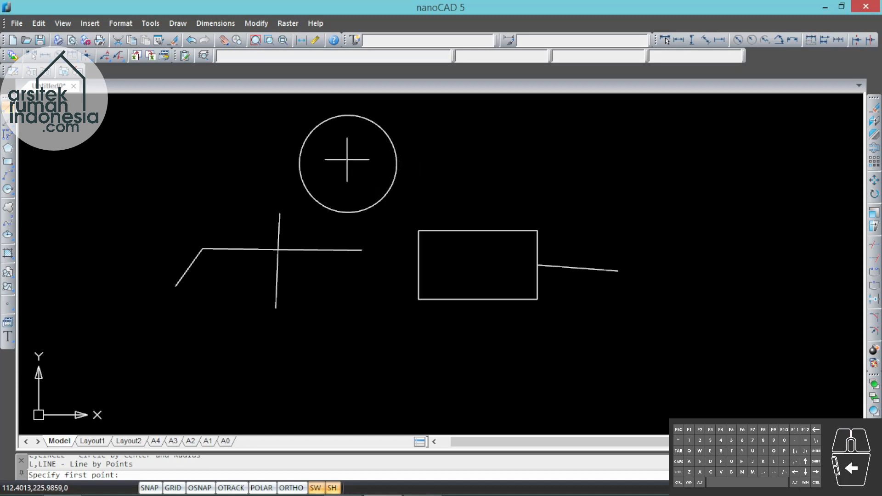
shift+right_click(449, 150)
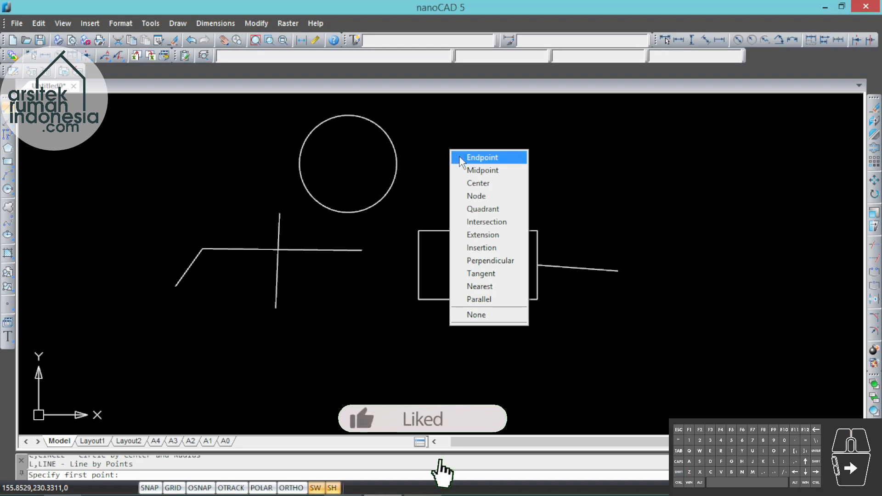
click(492, 183)
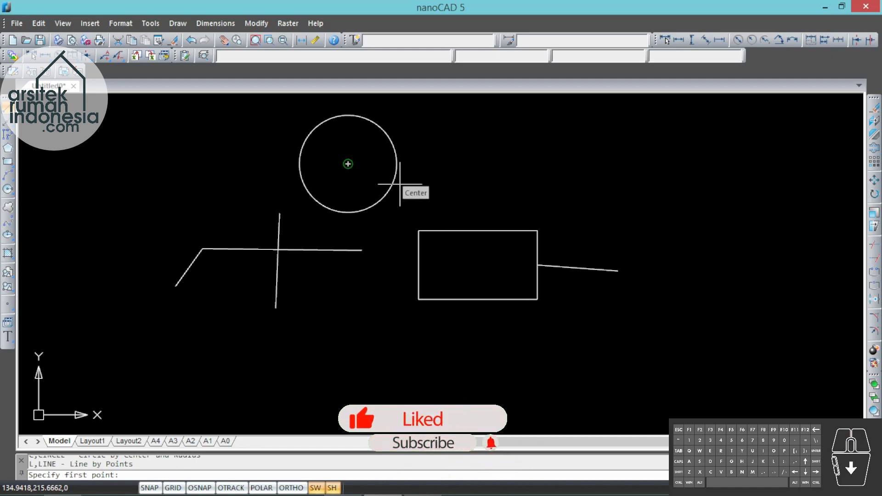
click(400, 184)
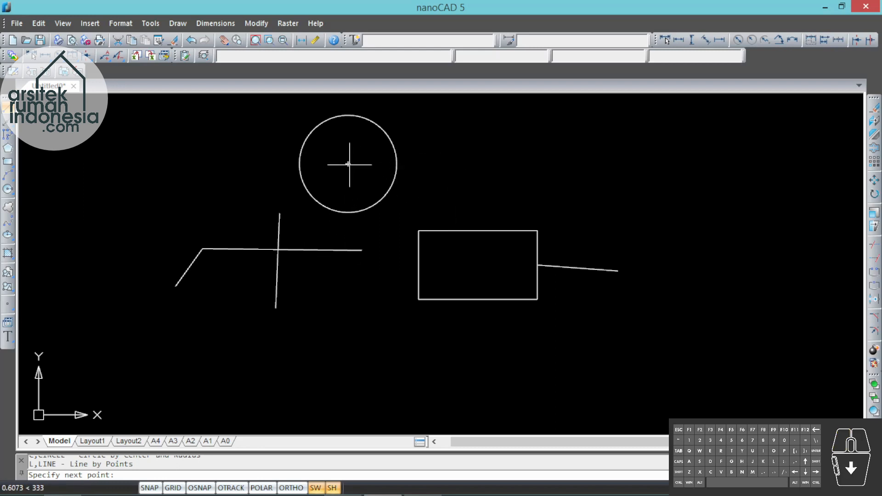
key(Escape)
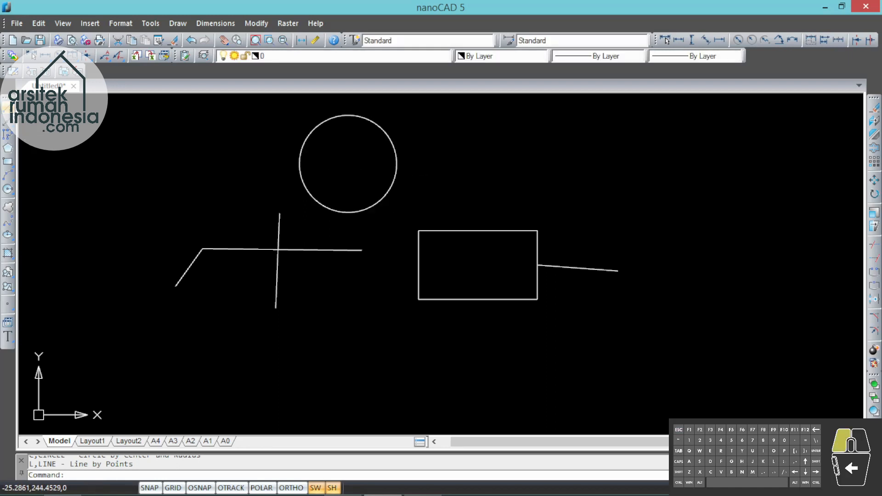
click(8, 108)
shift+right_click(522, 169)
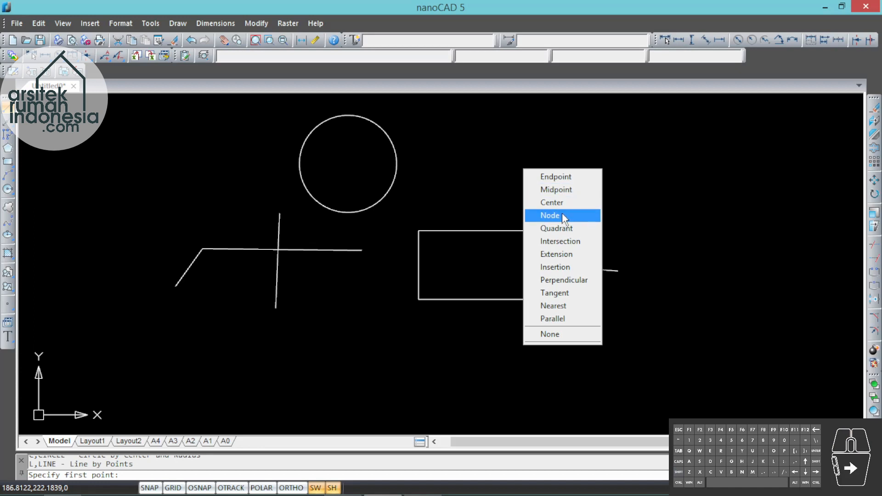
key(Escape)
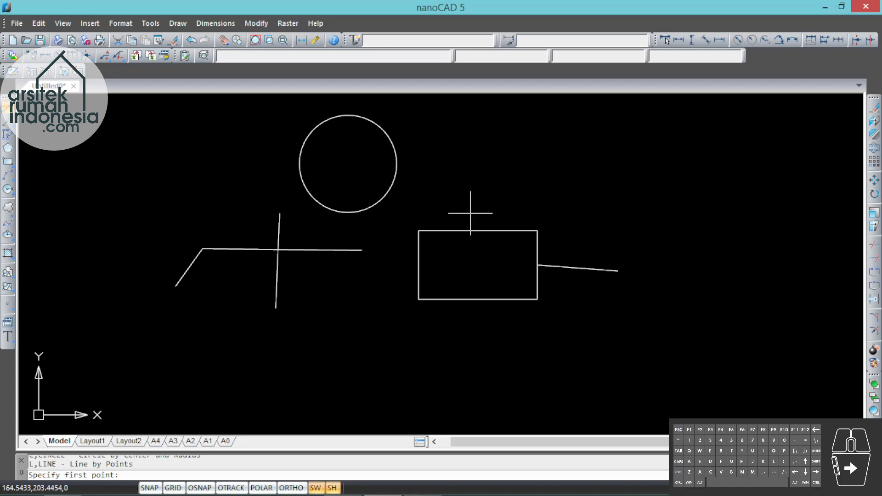
key(Escape)
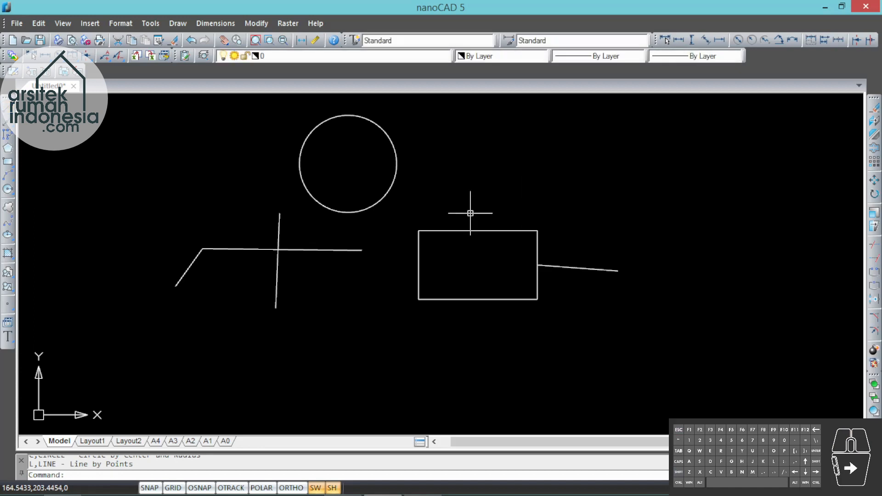
- Place a single point above the rectangle, to the right of the circle
click(179, 24)
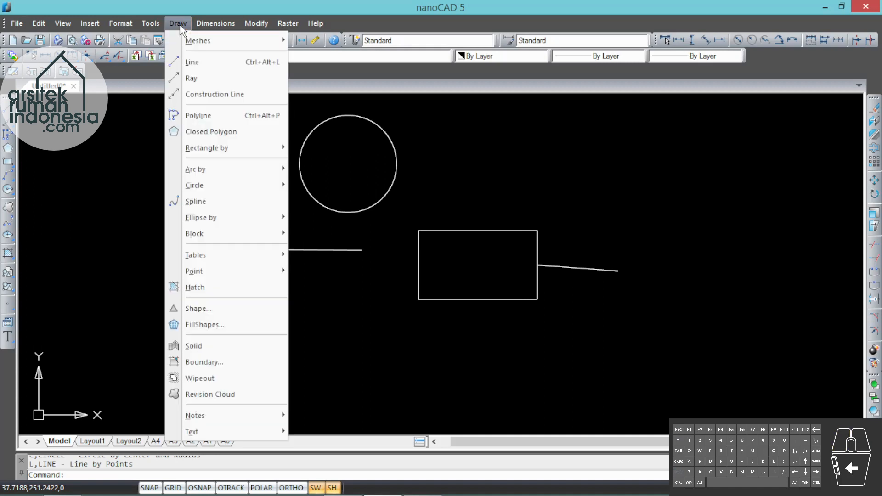
mouse_move(262, 262)
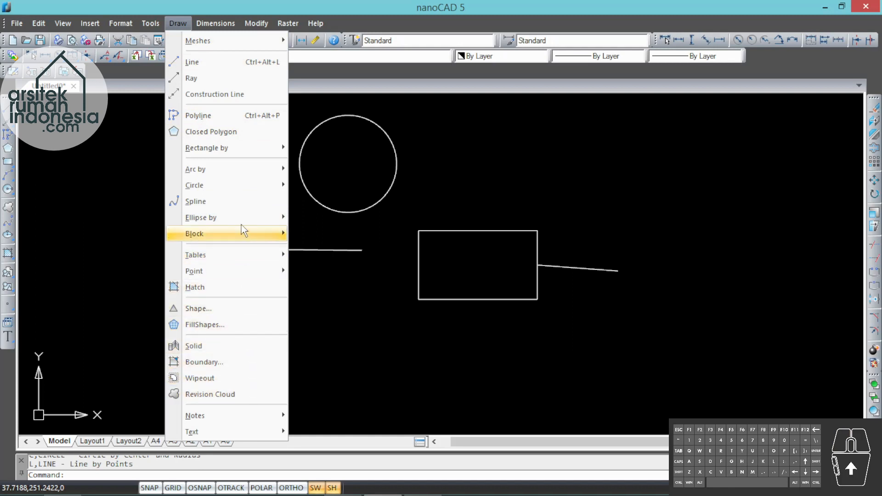
mouse_move(243, 227)
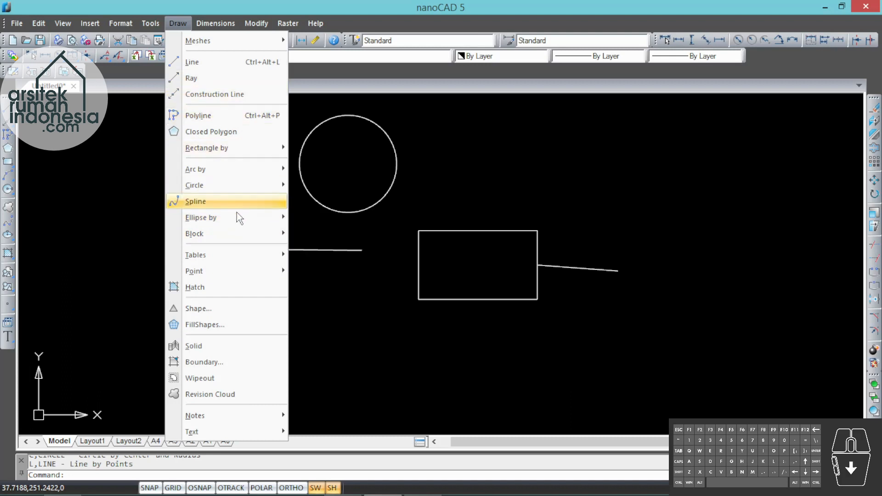
mouse_move(236, 276)
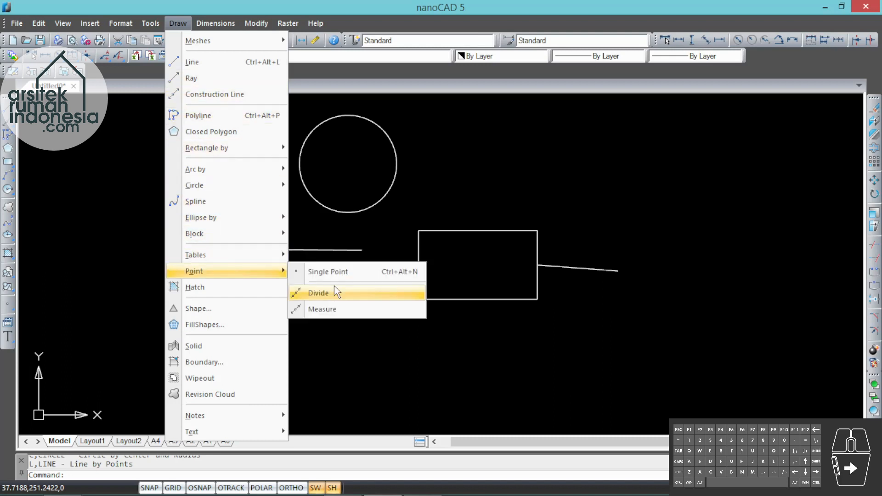
click(336, 274)
click(487, 173)
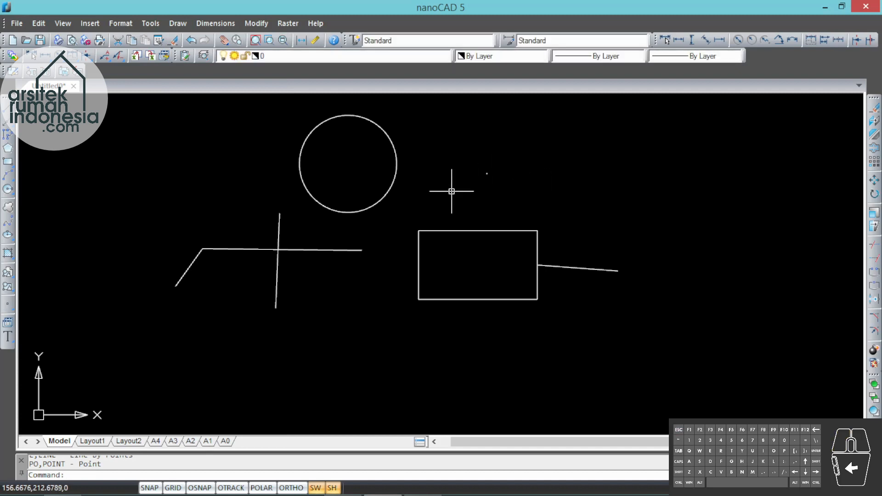
- Try to start a line at the single point above the rectangle, using a one-time Node snap
click(7, 109)
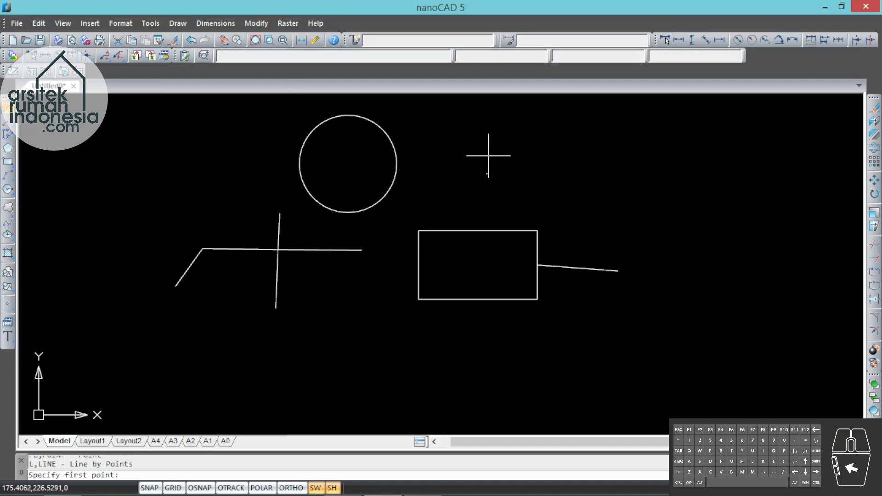
shift+right_click(535, 138)
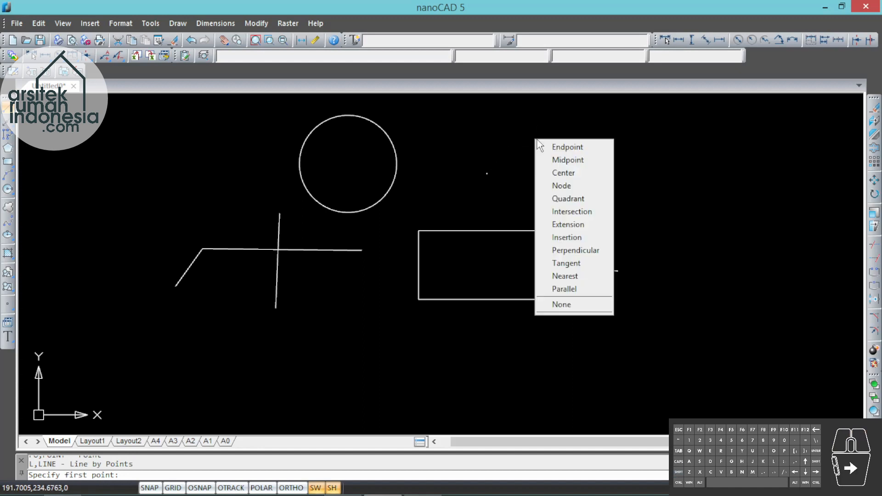
click(572, 185)
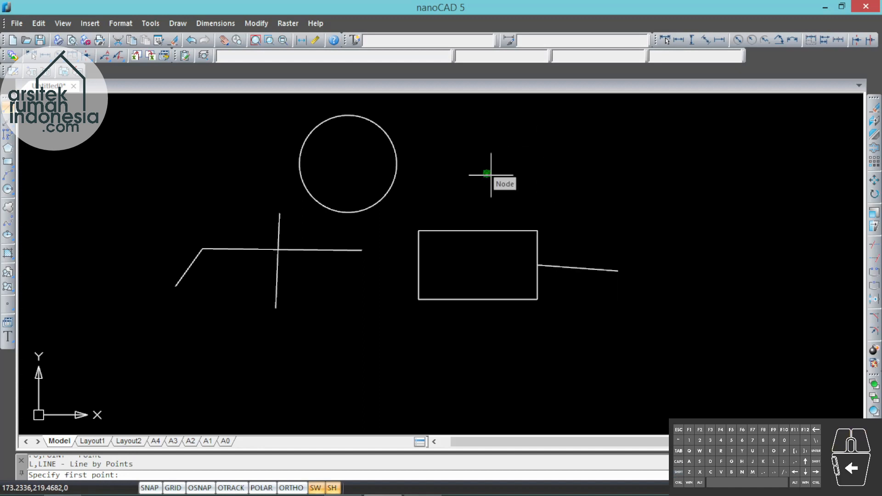
key(Escape)
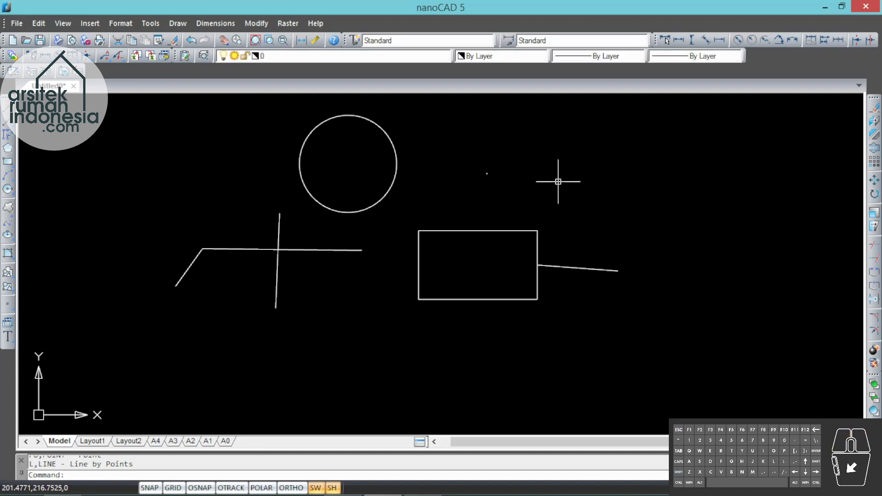
click(7, 108)
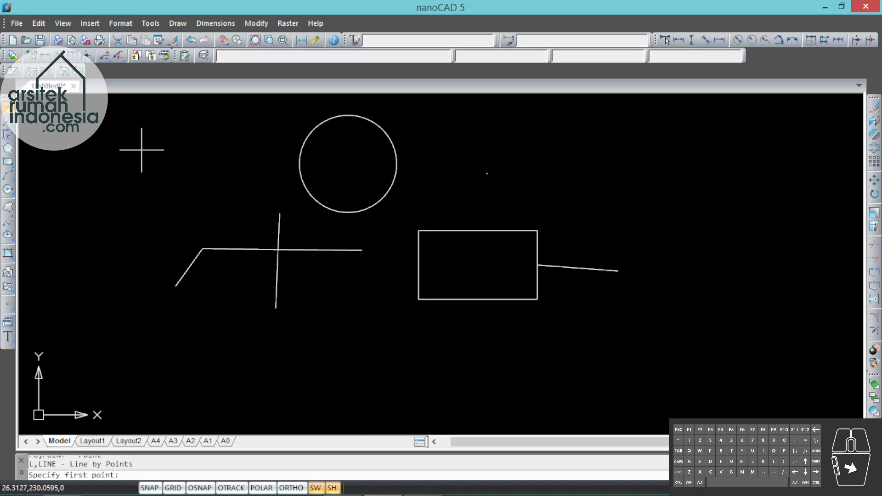
shift+right_click(187, 165)
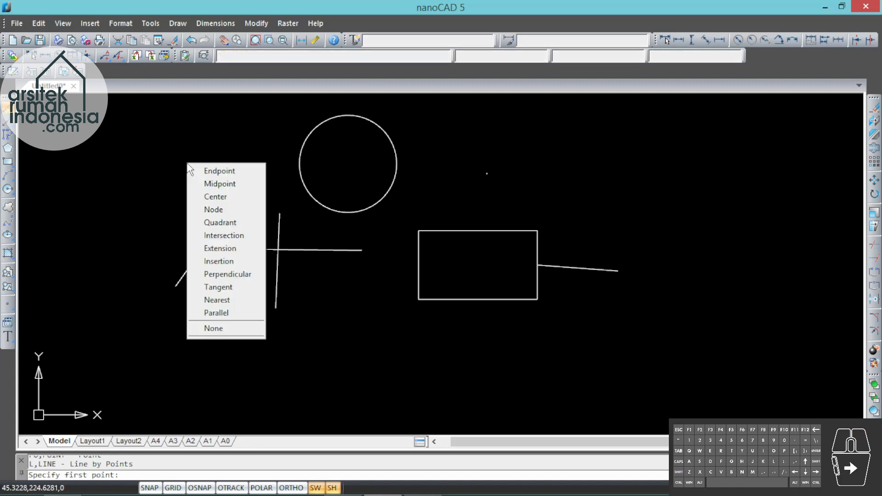
click(252, 227)
key(Escape)
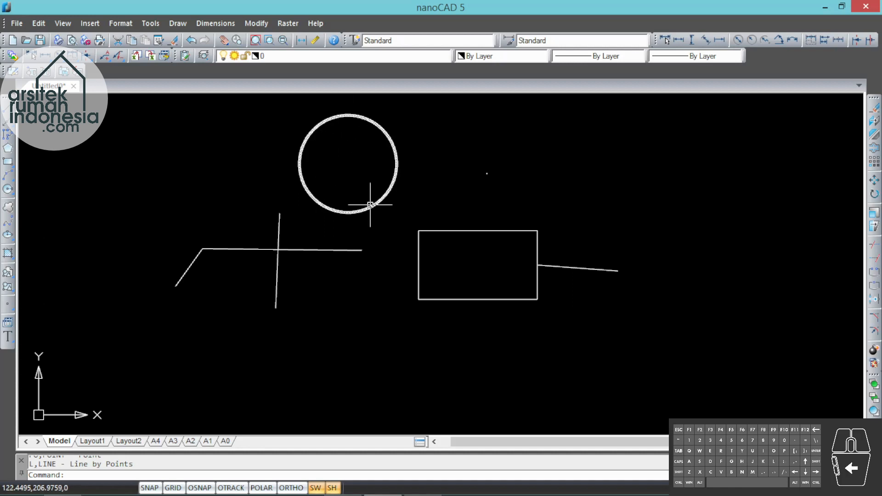
- Draw a line about 41.5 units long from the circle's right quadrant outward to the right, starting with a one-time Quadrant snap
click(6, 111)
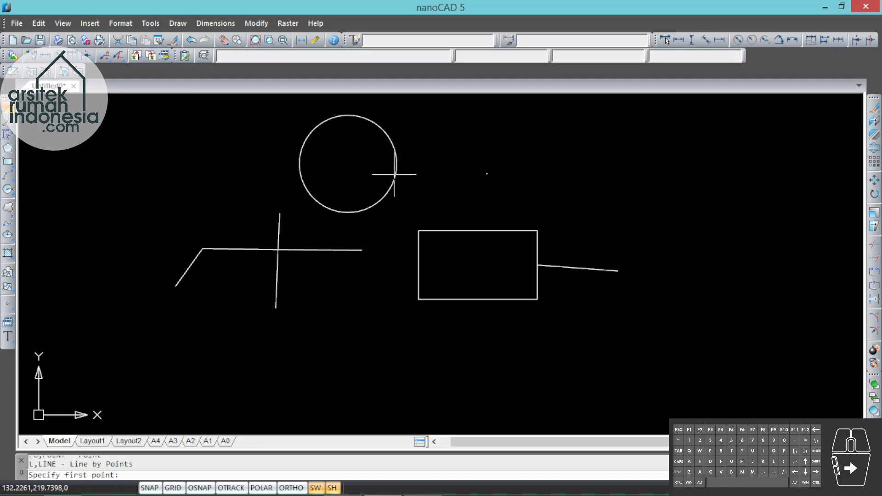
shift+right_click(449, 156)
click(484, 216)
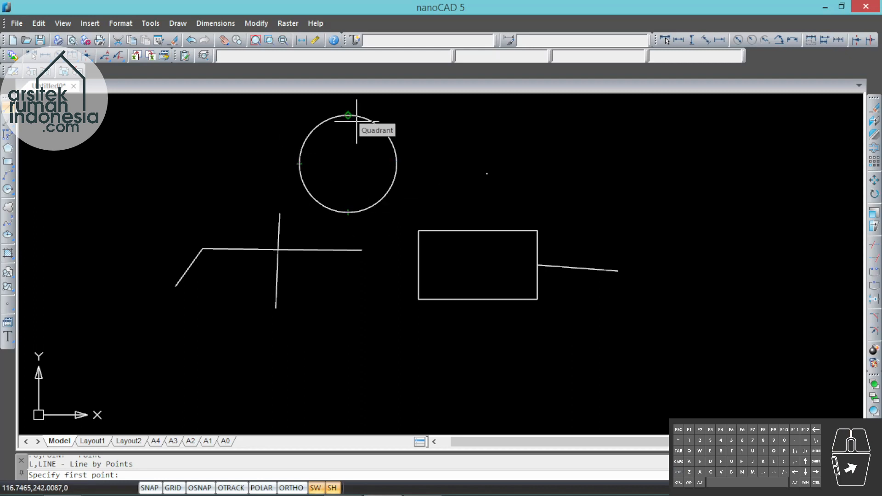
click(397, 163)
click(495, 160)
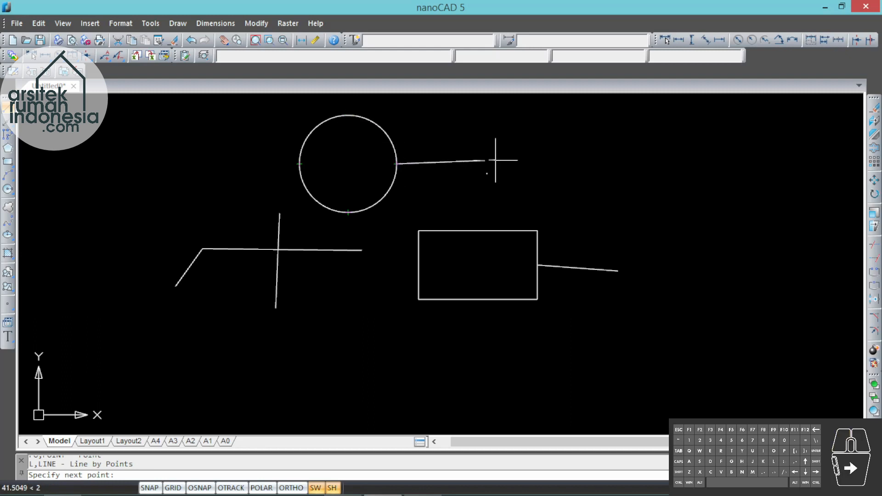
key(Return)
- Try to start a line where the two lines below the circle cross, using a one-time Intersection snap
scroll(250, 188, down, 2)
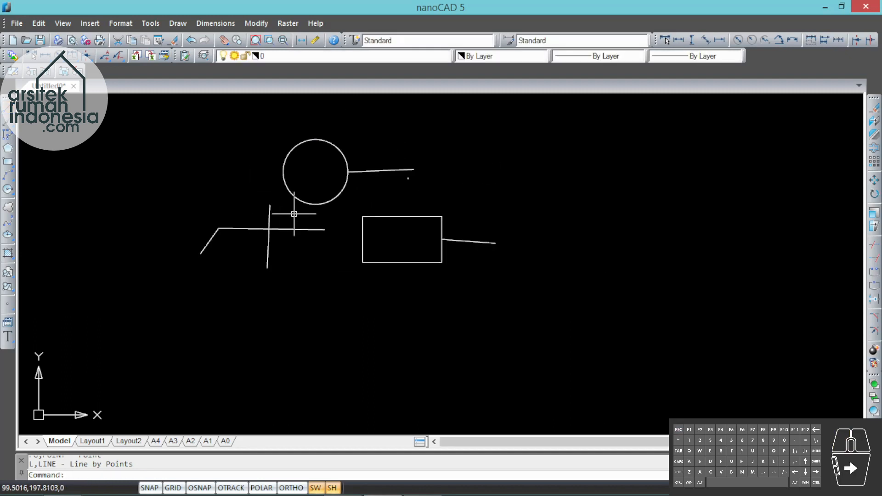
click(8, 109)
shift+right_click(485, 178)
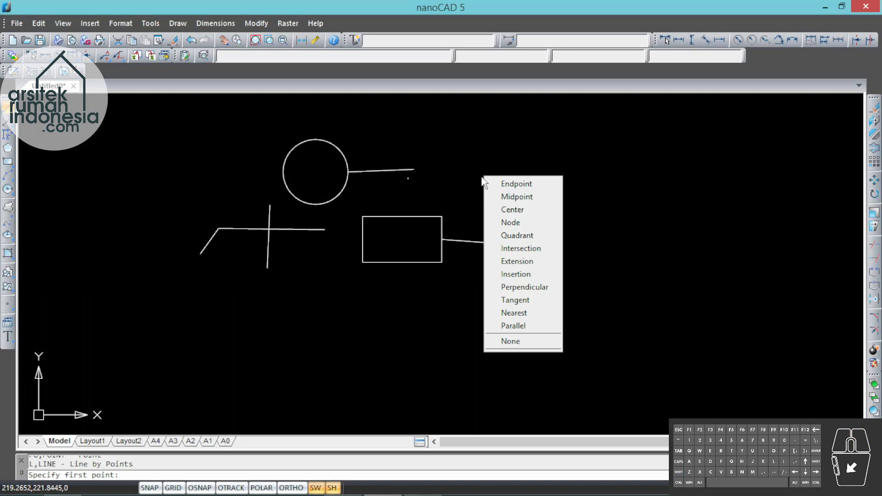
click(521, 248)
scroll(257, 252, up, 4)
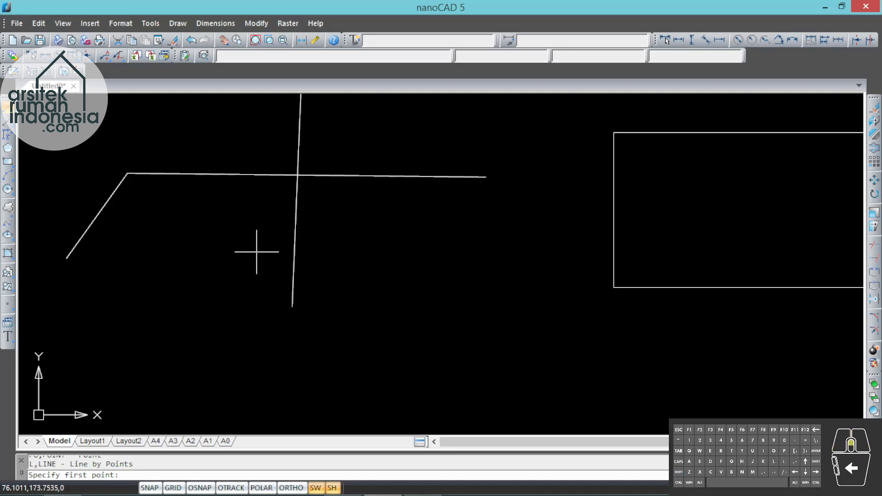
scroll(287, 250, down, 2)
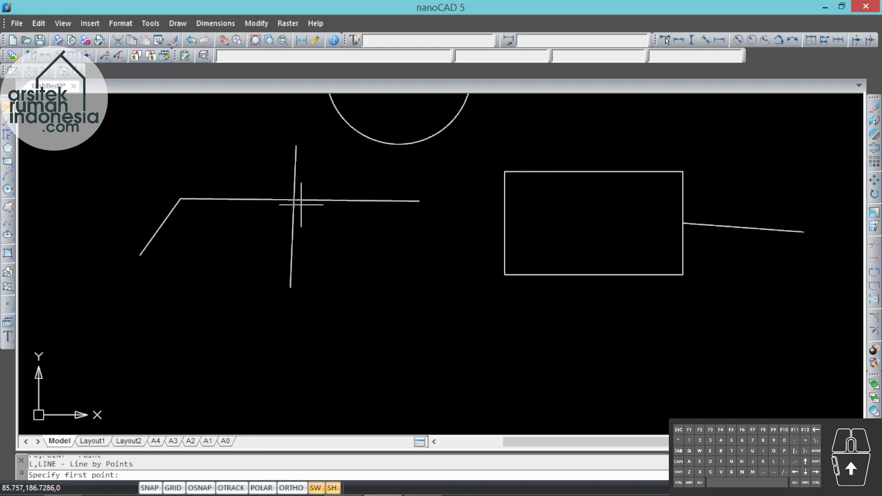
key(Escape)
scroll(351, 259, down, 2)
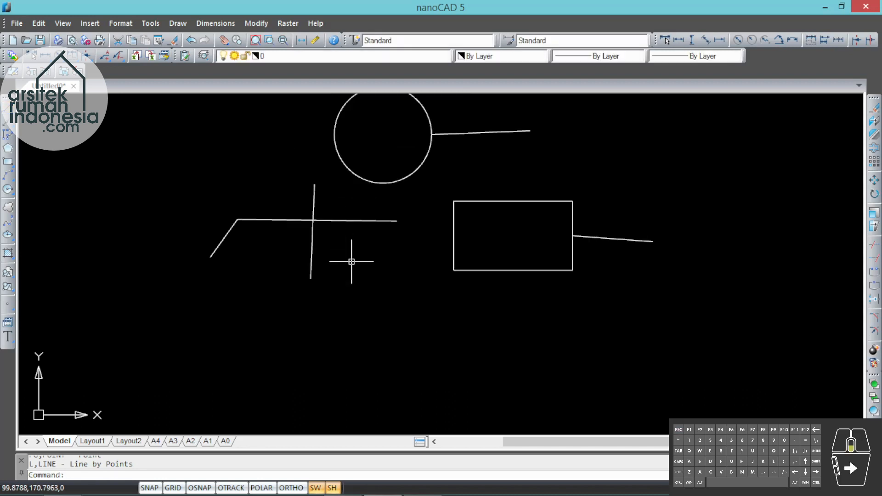
- Try to start a line where the circle meets its attached line, using a one-time Intersection snap
scroll(422, 122, up, 2)
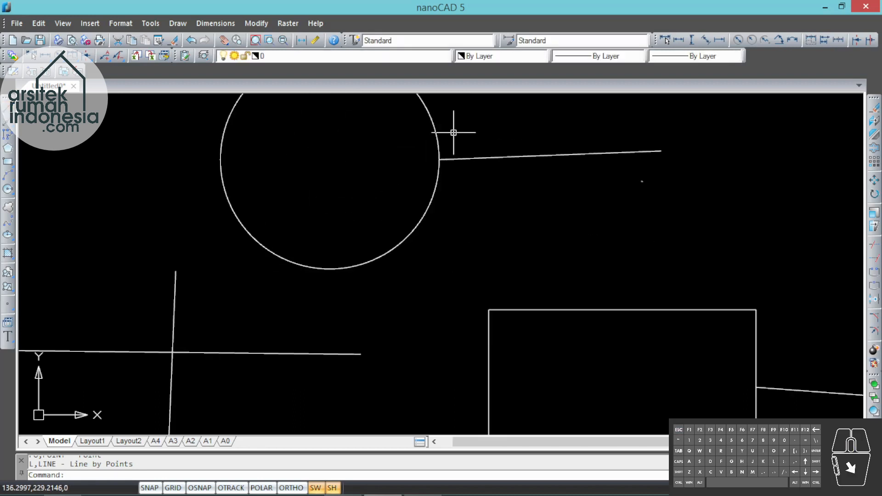
click(7, 108)
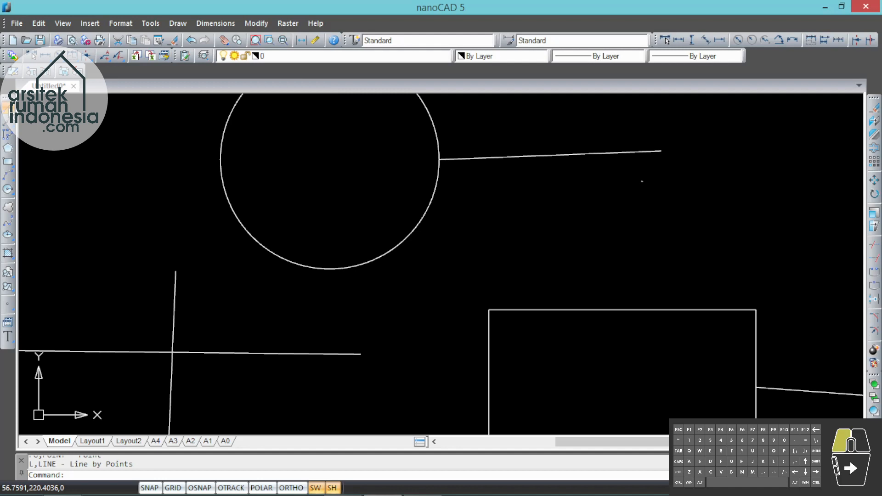
shift+right_click(533, 209)
click(570, 281)
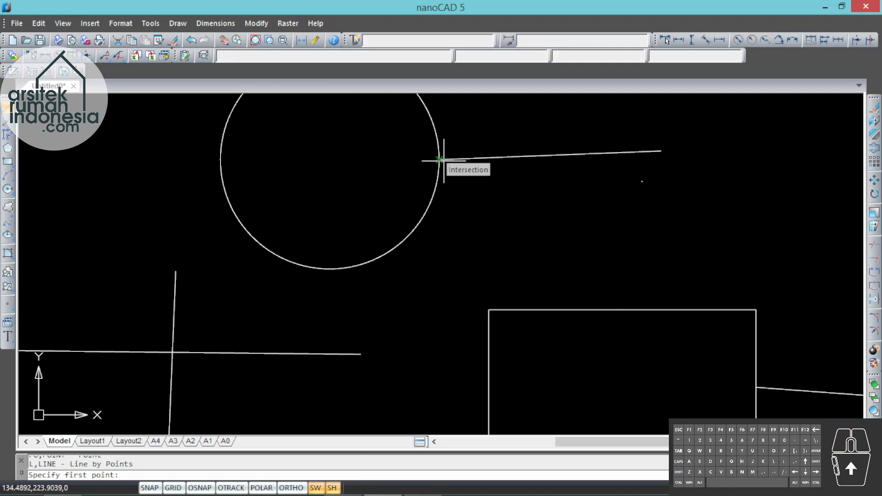
- Try to start a line on the extension of the circle's attached line beyond its free end, using a one-time Extension snap
shift+right_click(503, 191)
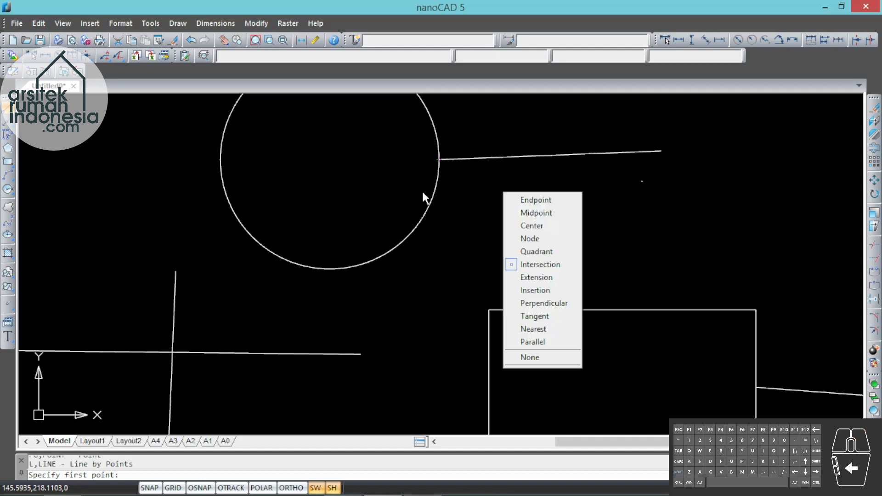
click(565, 279)
scroll(355, 167, down, 4)
scroll(467, 183, up, 4)
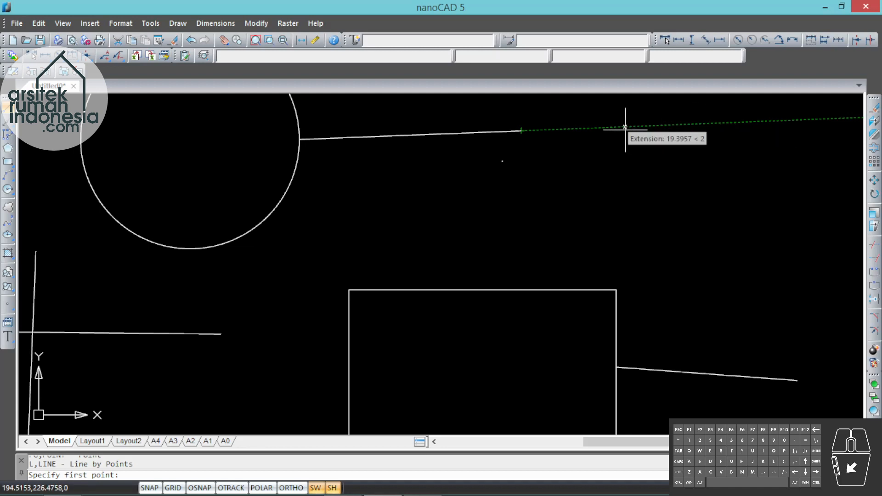
click(715, 123)
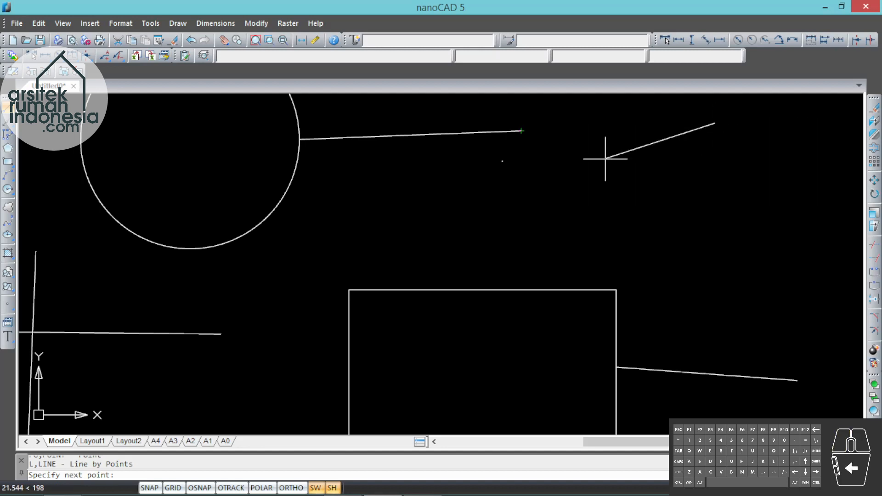
key(Escape)
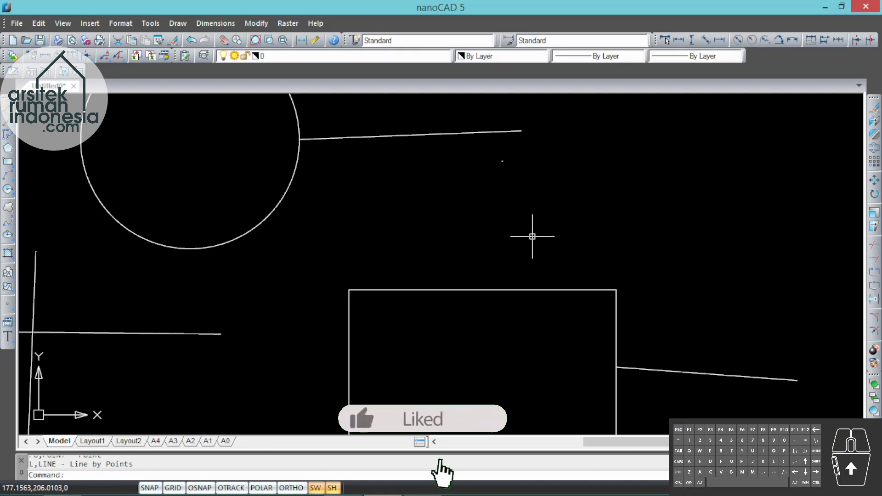
- Draw a line from a free point above the rectangle's attached line down to that line, ending with a one-time Perpendicular snap
click(7, 108)
scroll(504, 182, down, 2)
shift+right_click(501, 183)
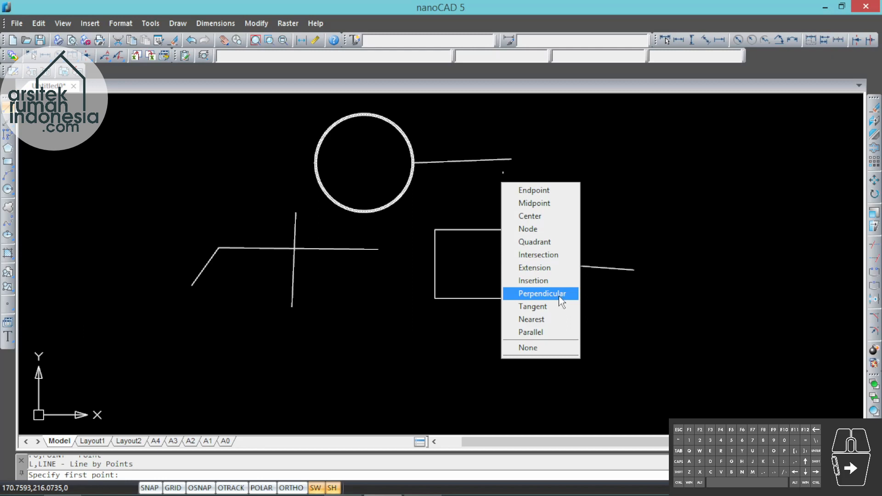
click(543, 293)
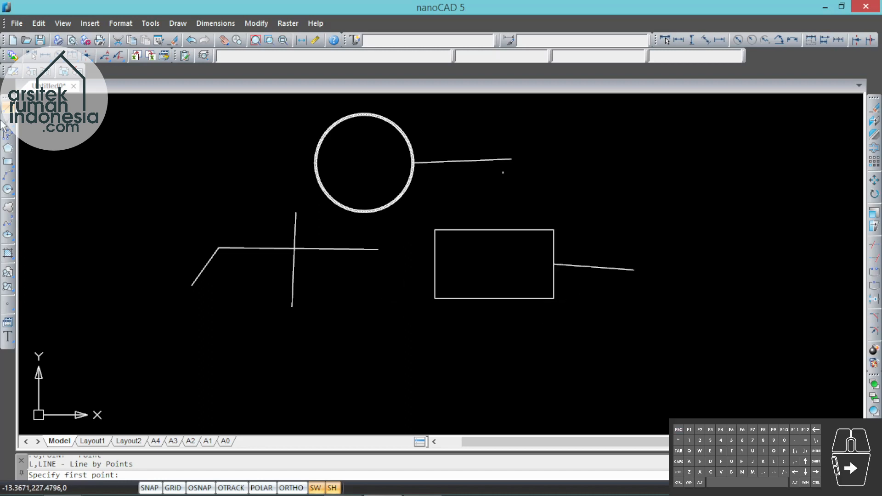
scroll(622, 256, up, 3)
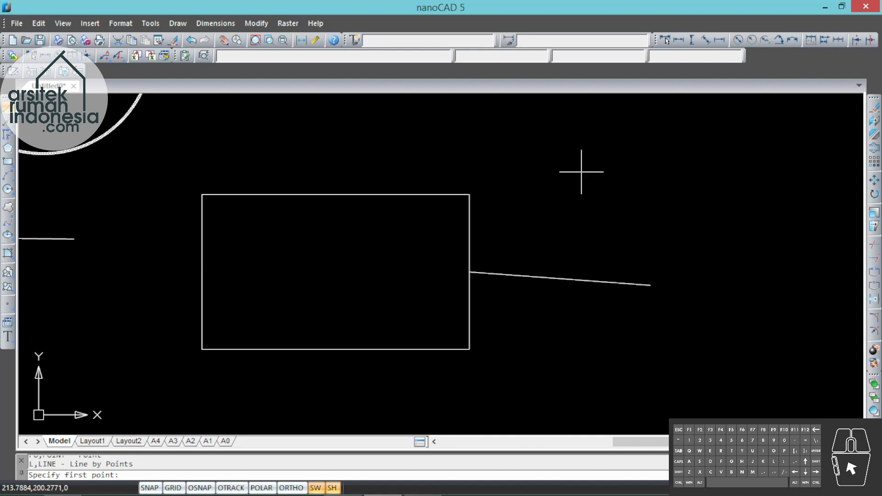
click(574, 149)
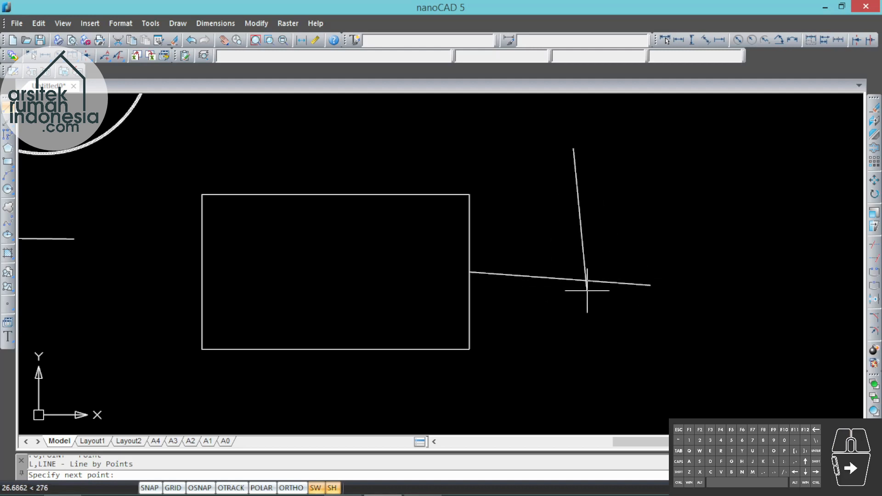
shift+right_click(594, 197)
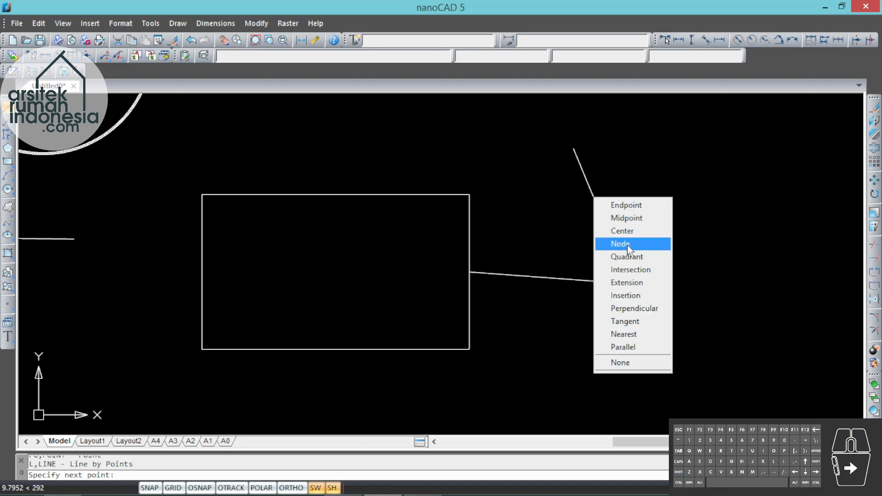
click(630, 309)
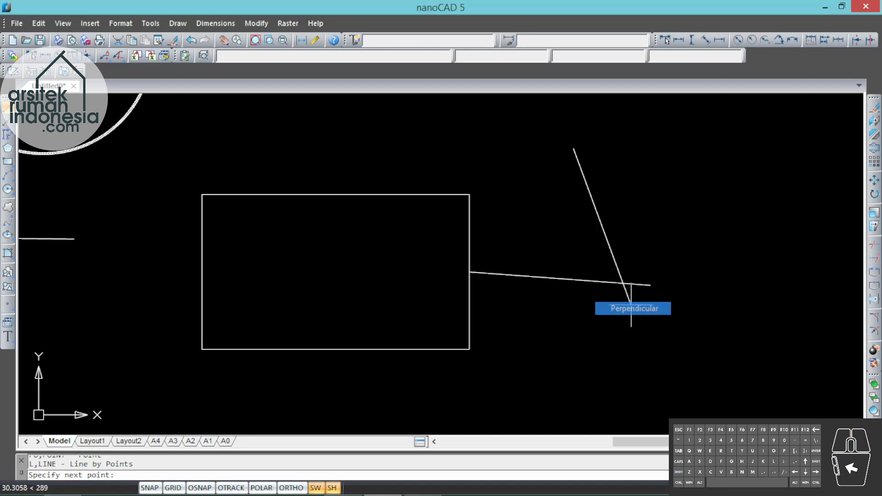
click(564, 279)
key(Return)
scroll(584, 275, up, 5)
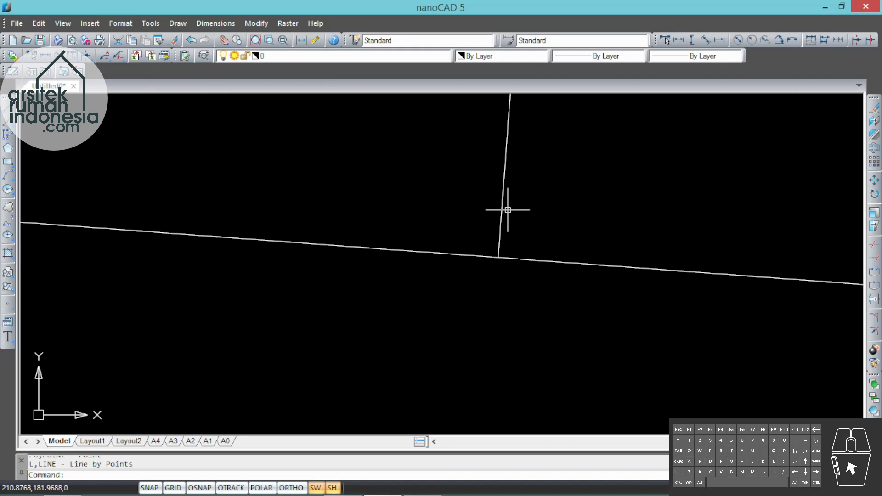
scroll(489, 269, down, 5)
scroll(489, 269, down, 3)
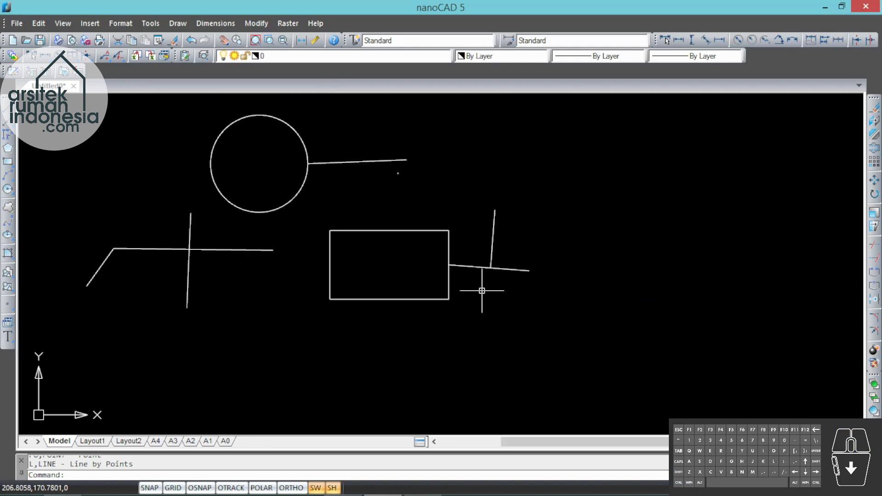
- Try to draw a line from a free point at the circle's left to its upper-left edge, using a one-time Tangent snap
scroll(343, 276, up, 2)
scroll(383, 279, down, 2)
middle_drag(383, 279, 412, 284)
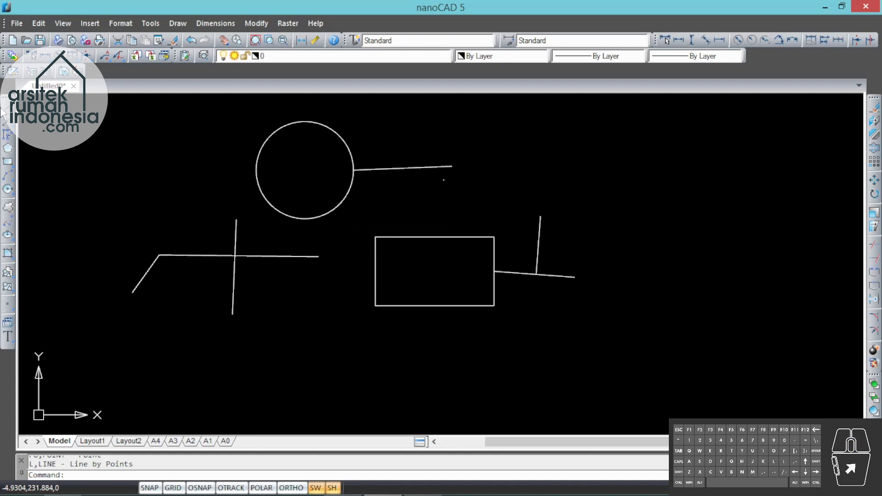
text(l)
key(Return)
shift+right_click(559, 157)
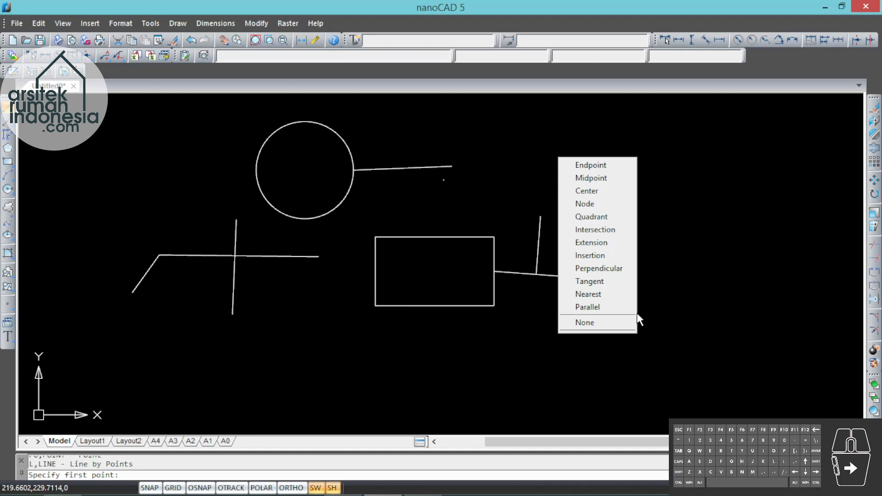
click(617, 285)
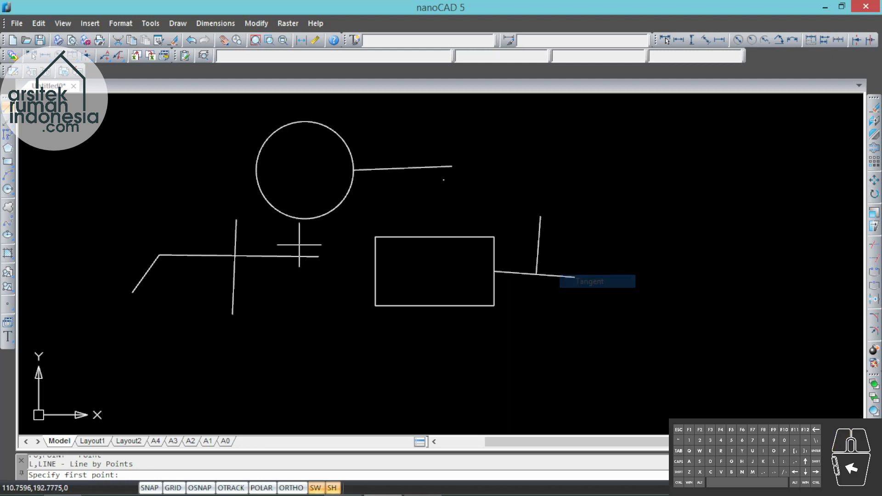
click(207, 187)
scroll(214, 133, up, 4)
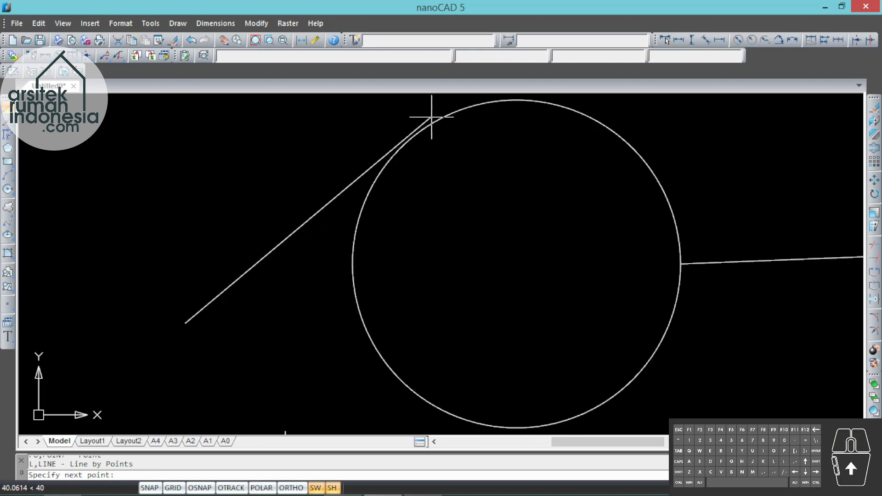
shift+right_click(436, 134)
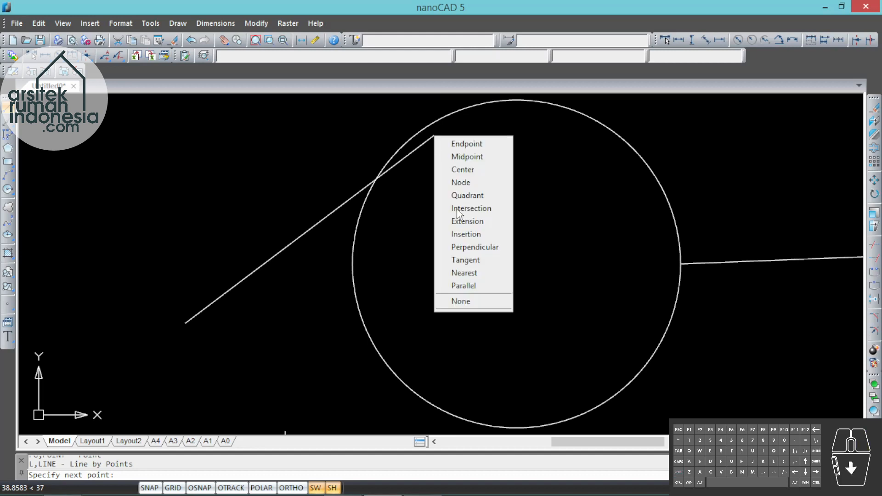
click(472, 261)
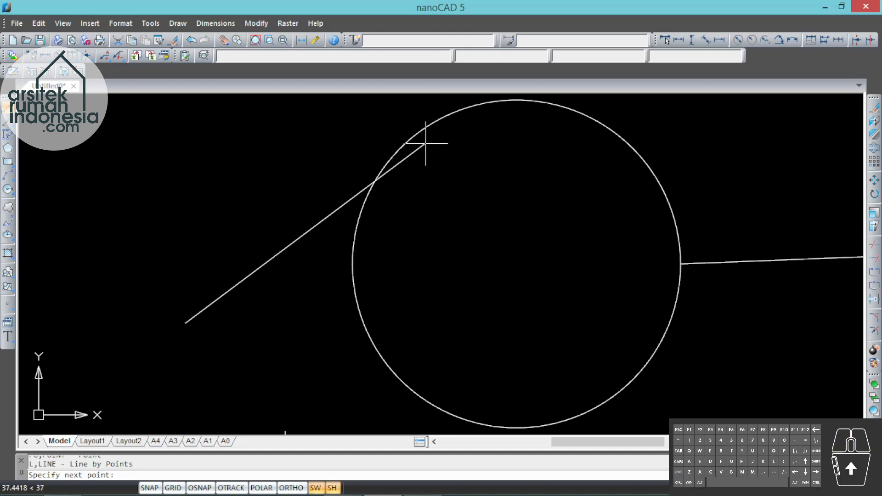
key(Escape)
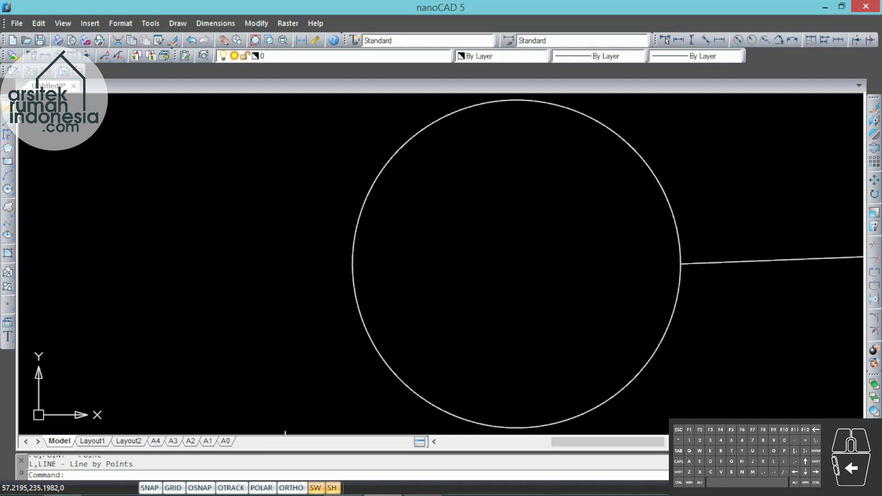
- Draw a line about 38.7 units long from a free point at the circle's left to its upper-left edge by eye, without a snap
key(Return)
click(181, 346)
scroll(225, 353, down, 2)
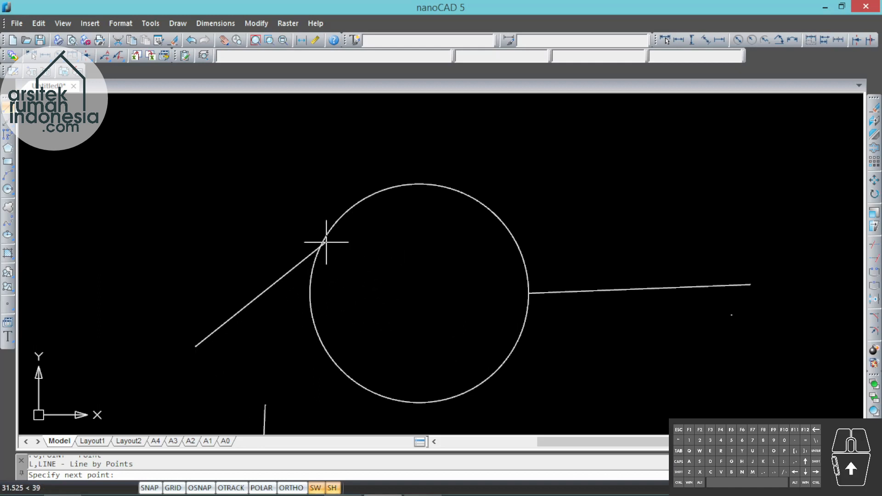
scroll(325, 236, up, 2)
scroll(321, 233, up, 1)
scroll(323, 230, down, 1)
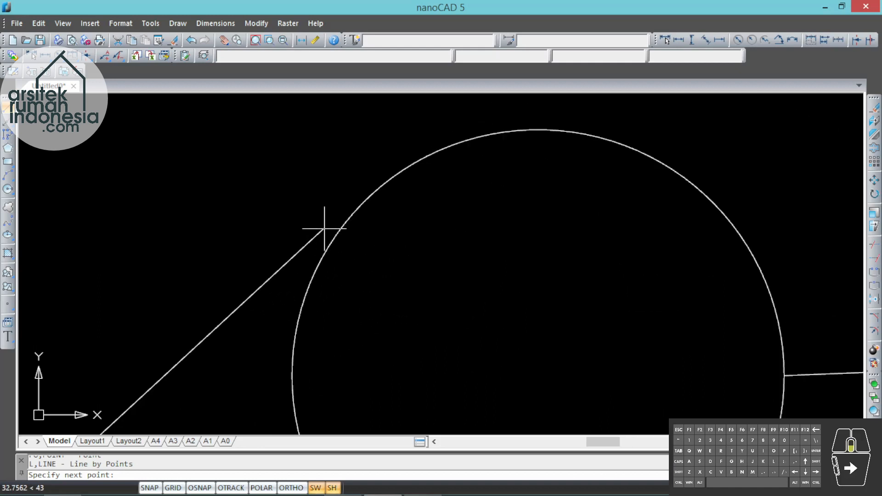
scroll(379, 195, up, 2)
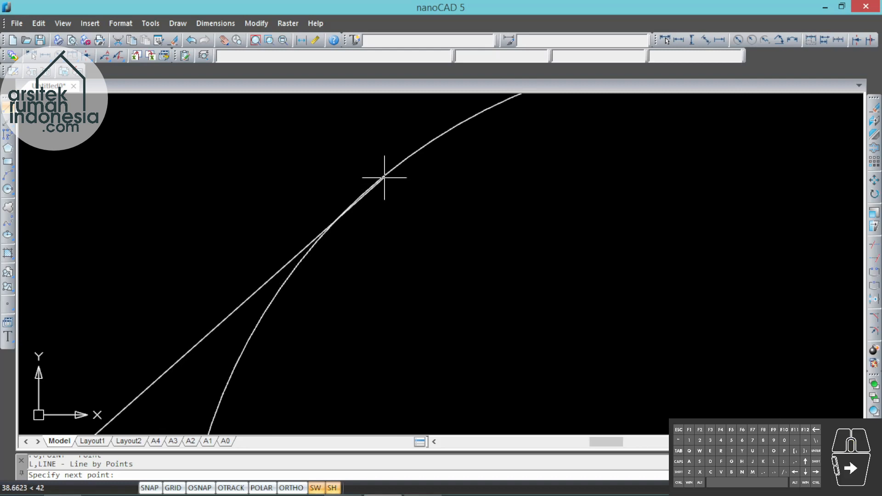
click(384, 177)
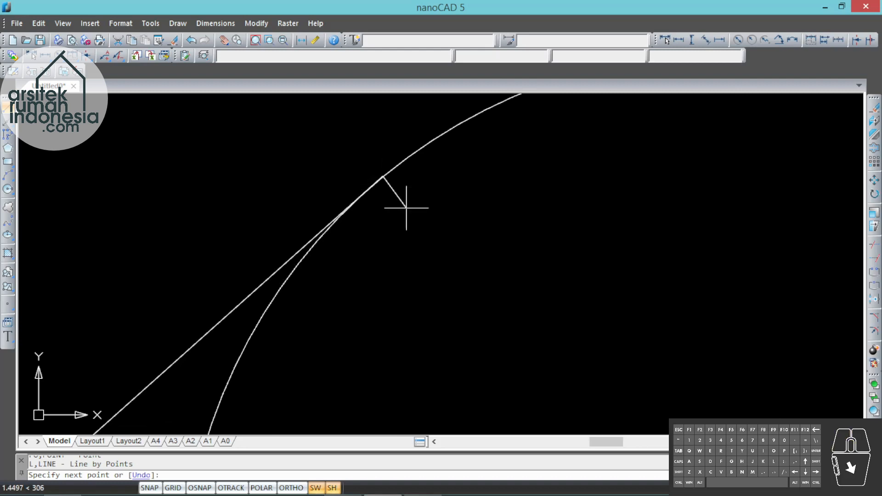
key(Return)
scroll(387, 182, up, 1)
scroll(350, 143, up, 1)
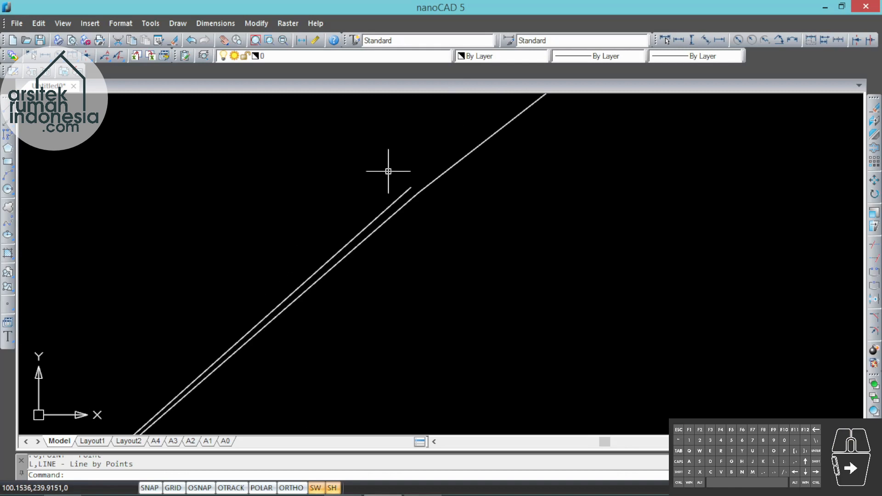
- Erase the line drawn by eye from the circle's left to its upper-left edge
scroll(389, 172, down, 5)
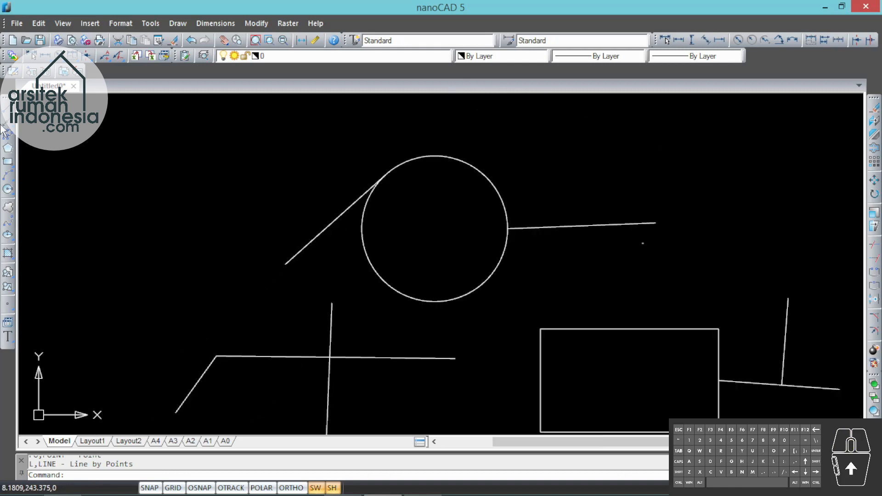
click(875, 107)
click(322, 236)
right_click(330, 258)
click(351, 267)
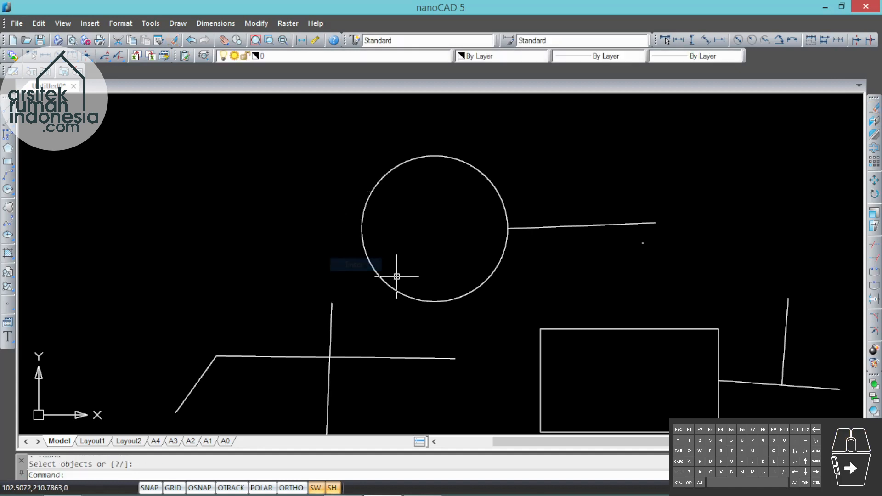
scroll(398, 276, up, 3)
click(8, 110)
click(227, 295)
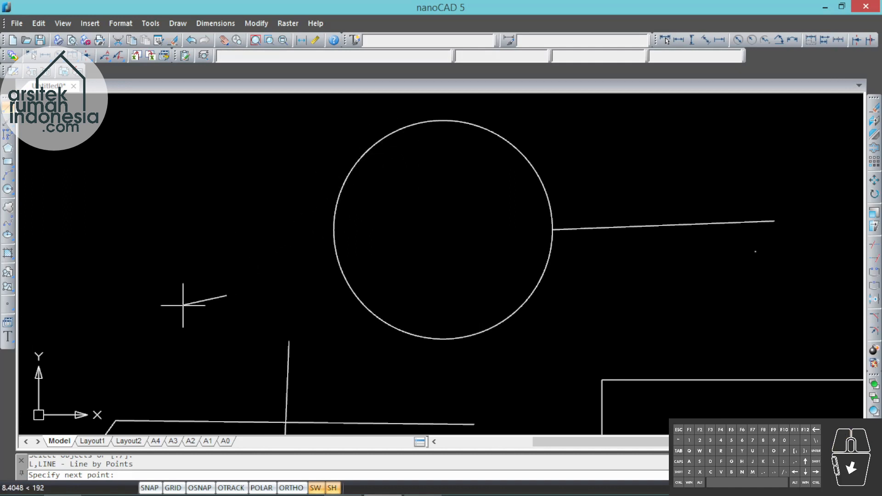
key(Escape)
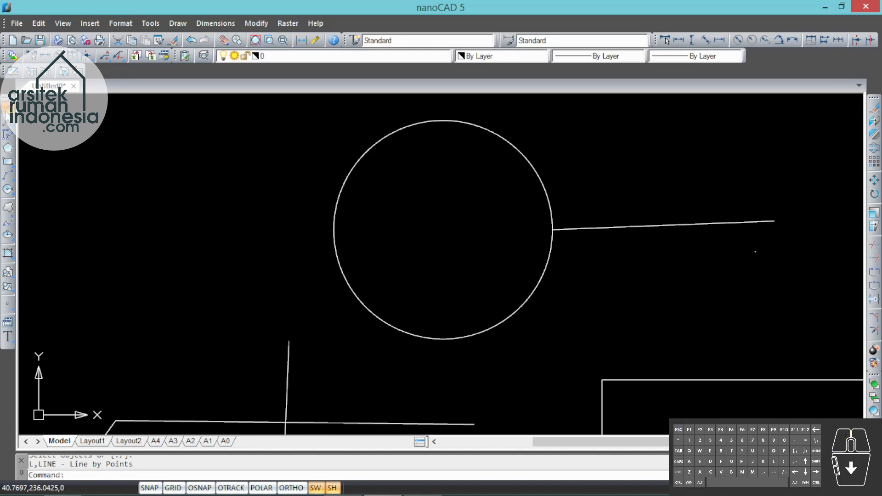
- Draw a line from a free point at the circle's lower left to its upper-left edge, ending with a one-time Tangent snap
click(6, 113)
click(226, 313)
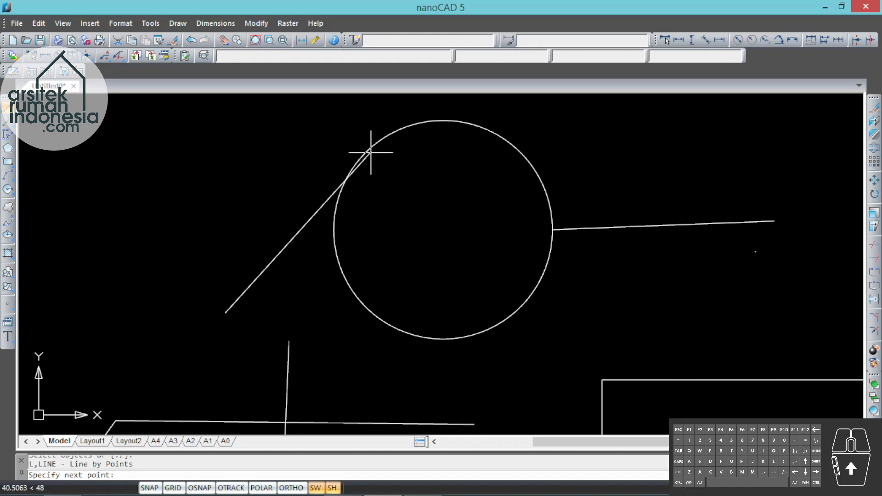
shift+right_click(390, 196)
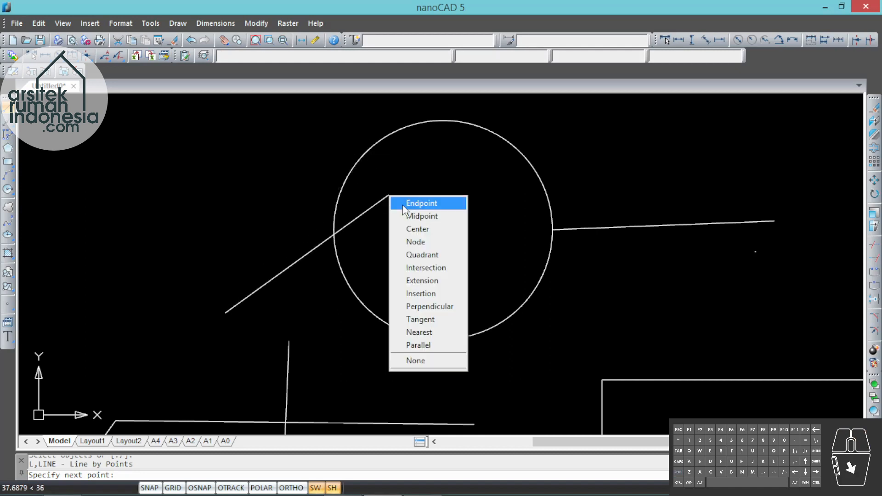
click(421, 319)
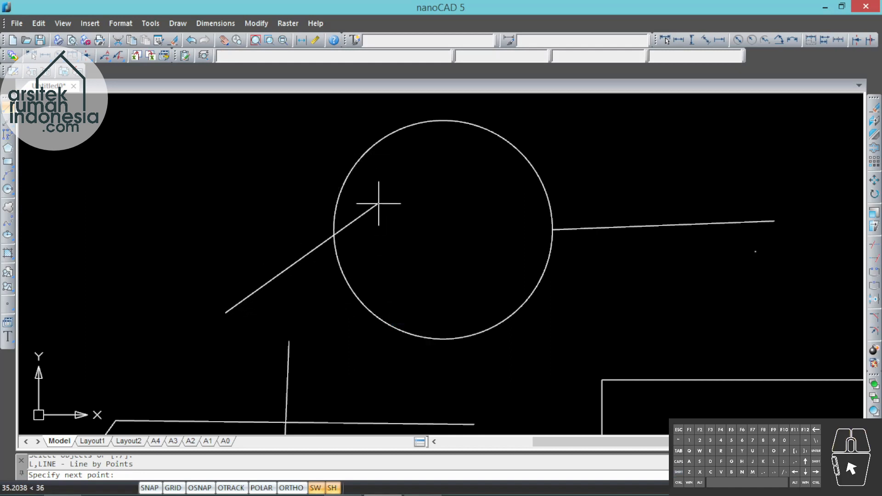
click(362, 159)
key(Return)
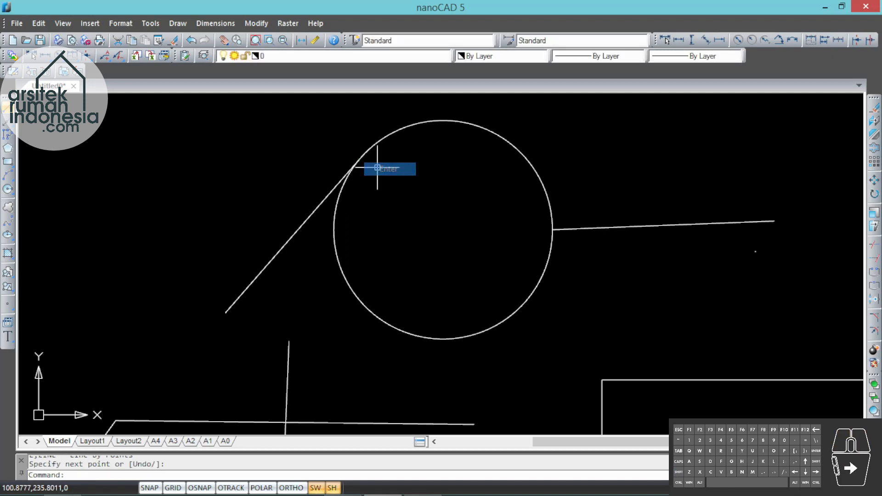
scroll(351, 148, up, 5)
scroll(416, 230, up, 2)
middle_drag(416, 230, 379, 407)
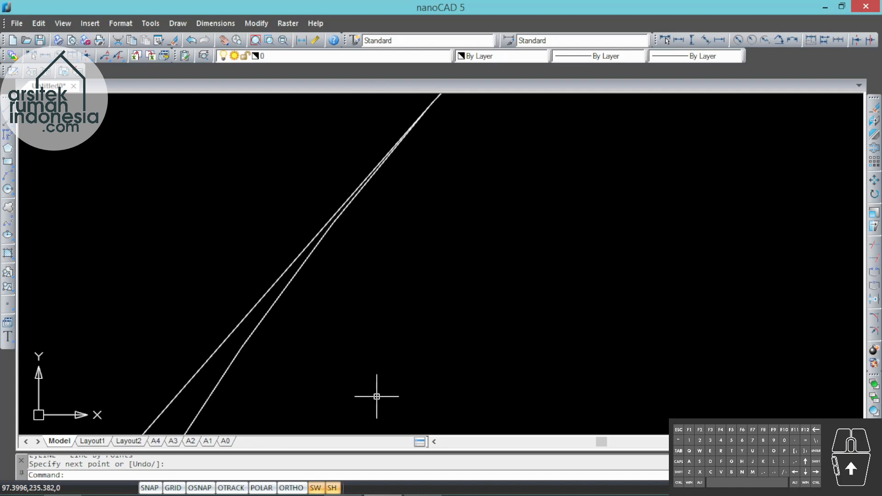
scroll(343, 226, down, 7)
middle_drag(388, 292, 387, 238)
- Draw a short line from the rectangle's upper edge to a free point above it, starting with a one-time Nearest snap
click(8, 109)
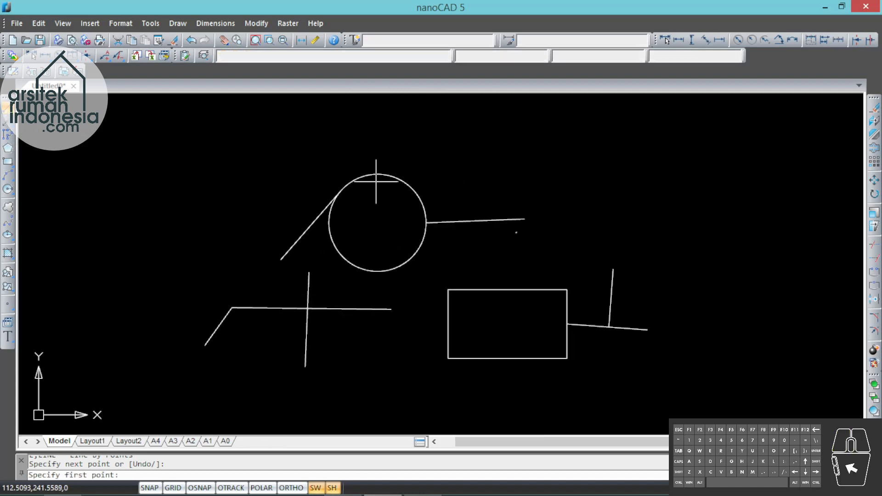
right_click(376, 181)
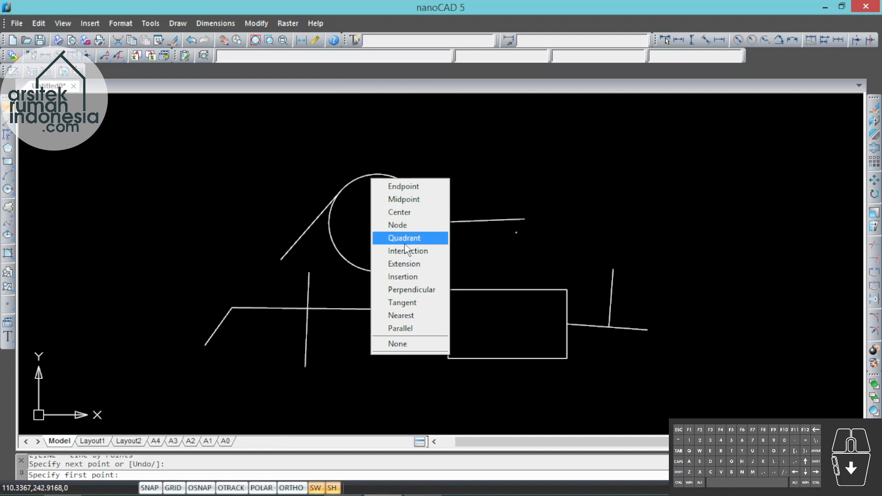
click(415, 321)
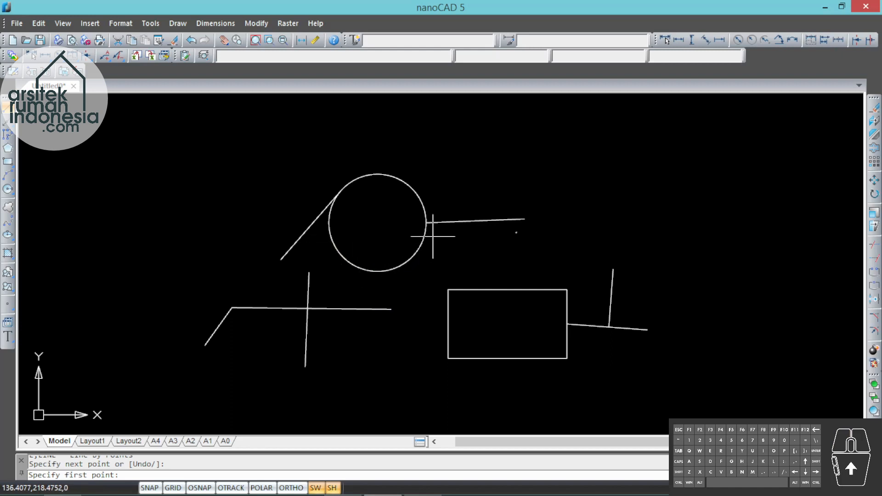
scroll(396, 288, up, 3)
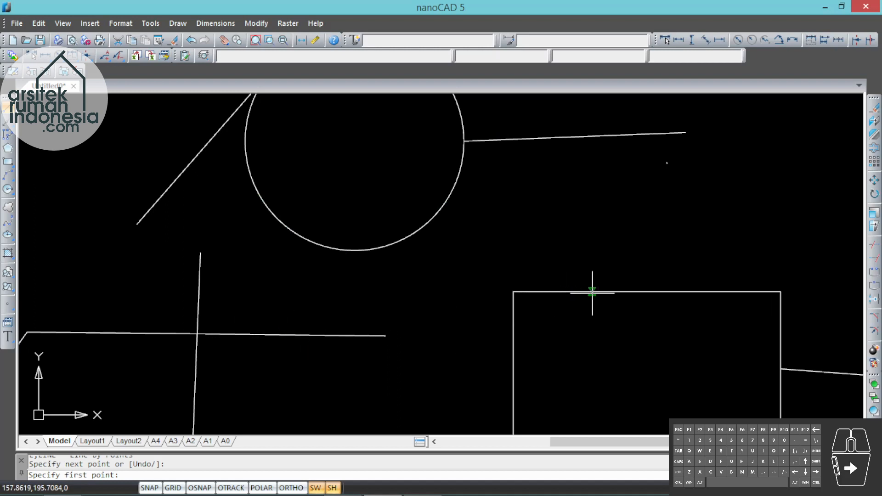
click(640, 208)
key(Escape)
scroll(448, 206, down, 2)
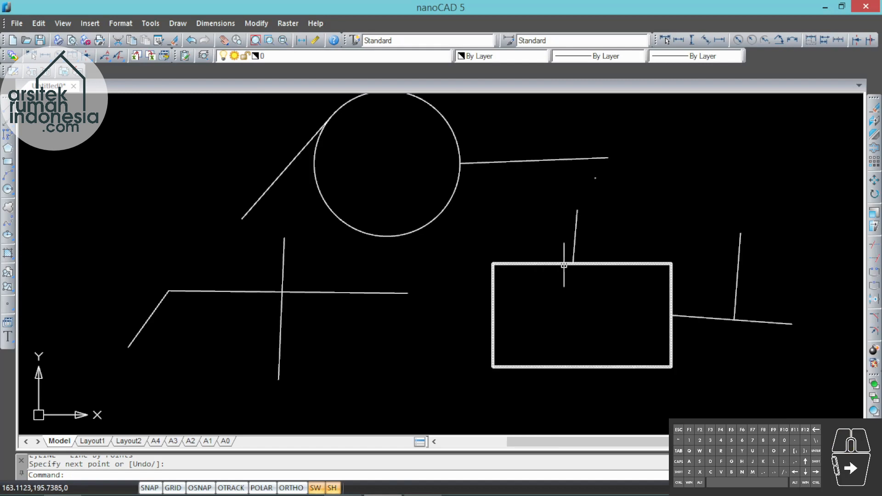
scroll(575, 265, up, 5)
scroll(634, 286, up, 3)
scroll(425, 149, up, 3)
scroll(366, 206, down, 4)
scroll(365, 207, down, 7)
middle_drag(393, 265, 491, 303)
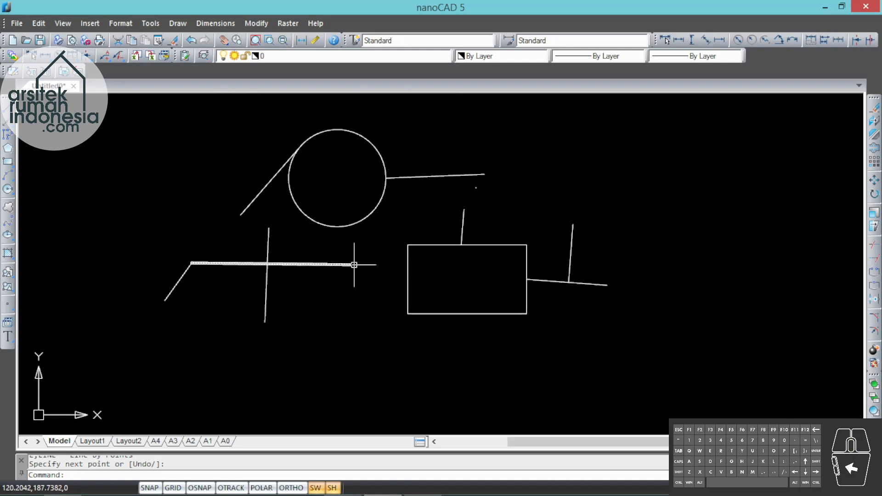
key(Return)
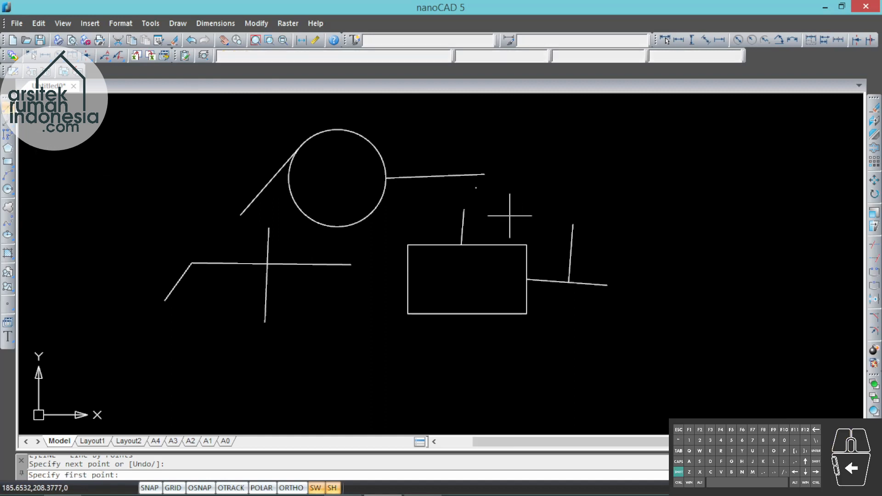
shift+right_click(510, 217)
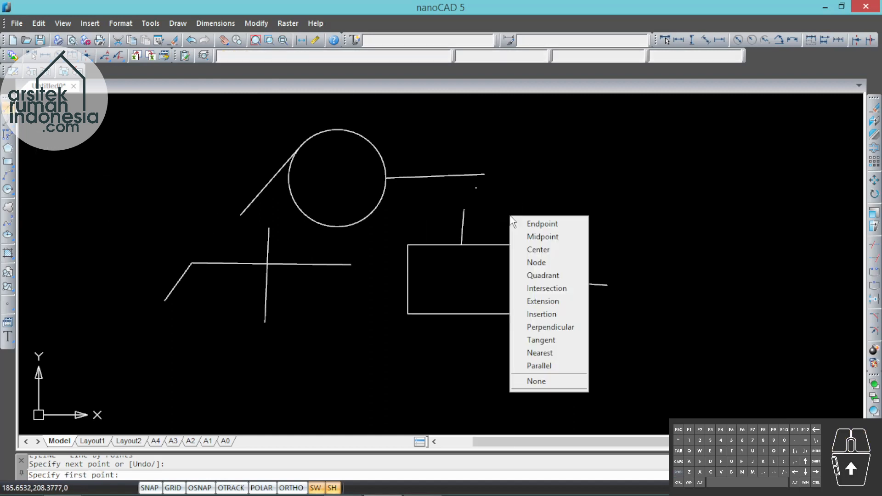
click(567, 366)
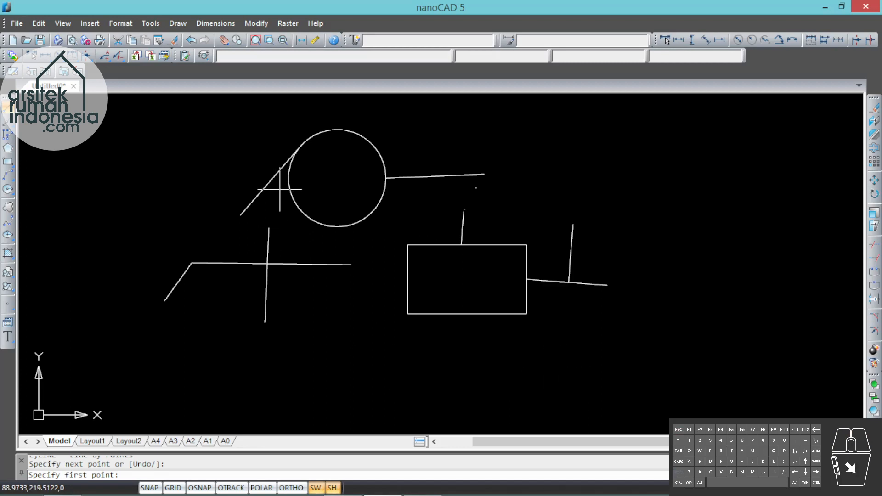
middle_drag(321, 241, 363, 287)
scroll(326, 252, up, 4)
scroll(337, 275, down, 3)
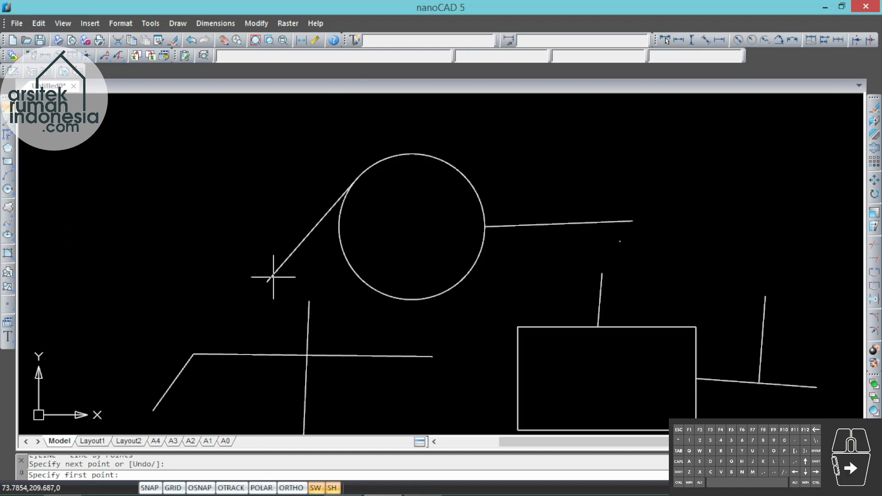
key(Escape)
click(305, 236)
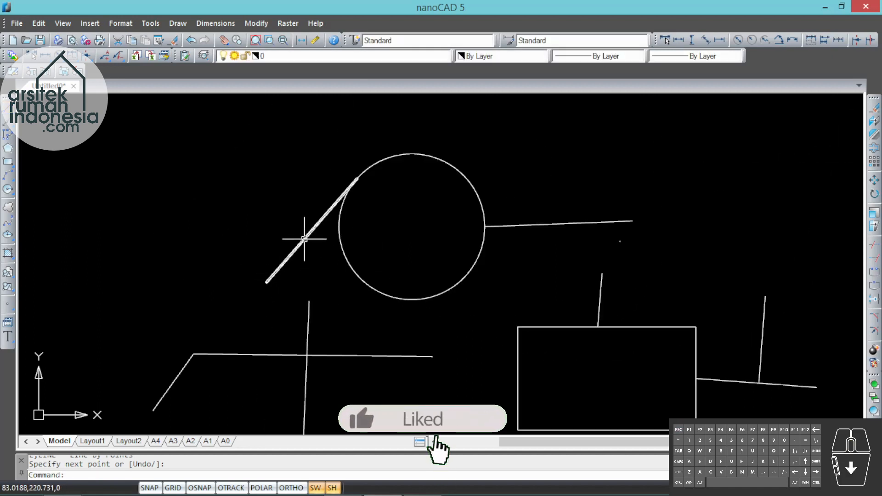
- Draw a line about 35.4 units long left of the circle's tangent line, using a one-time Parallel snap referenced to that line
click(8, 109)
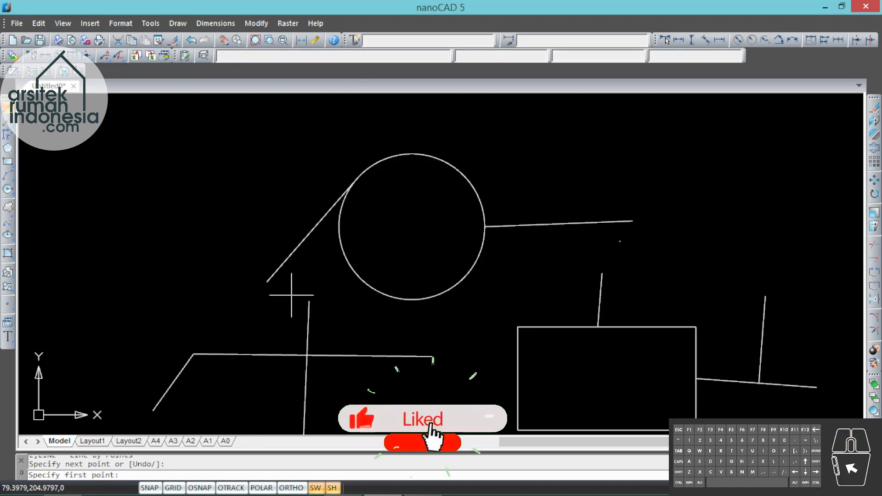
click(186, 258)
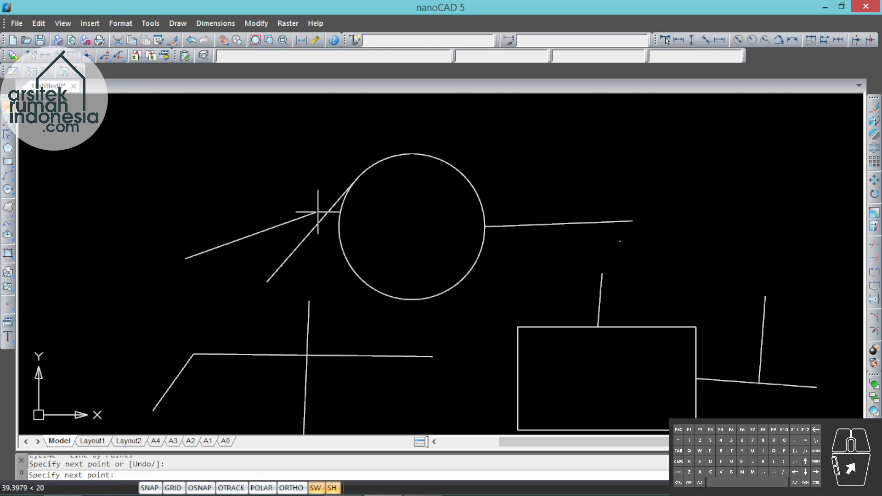
shift+right_click(329, 141)
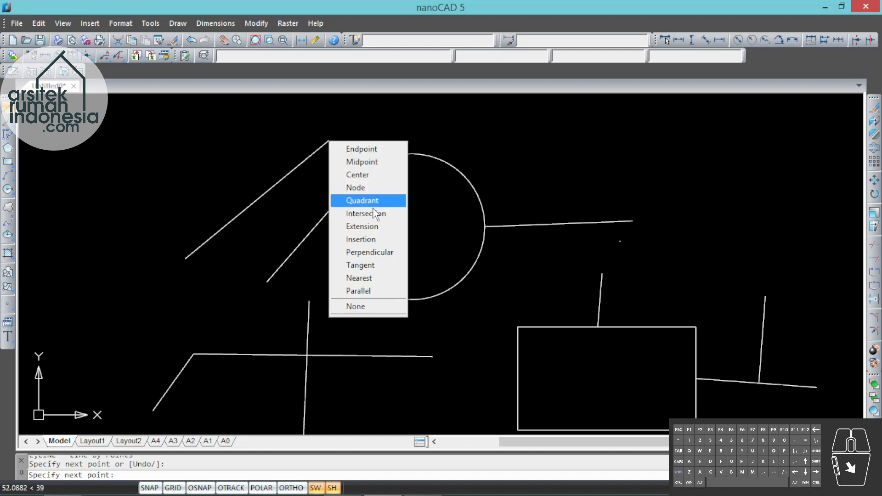
click(384, 291)
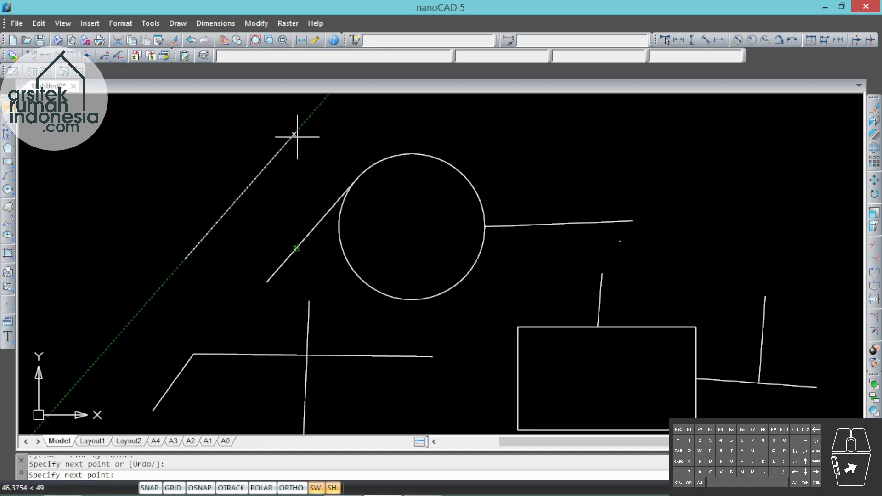
click(265, 161)
key(Return)
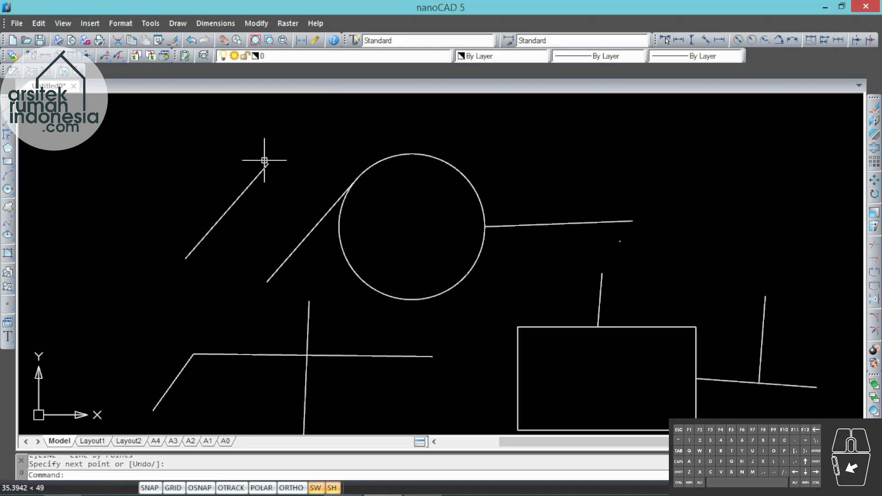
click(256, 178)
key(Escape)
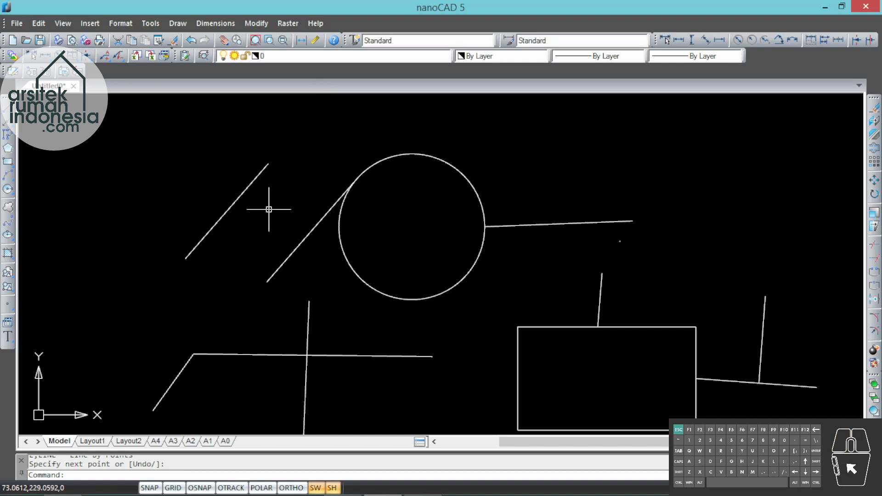
click(251, 187)
click(304, 240)
key(Escape)
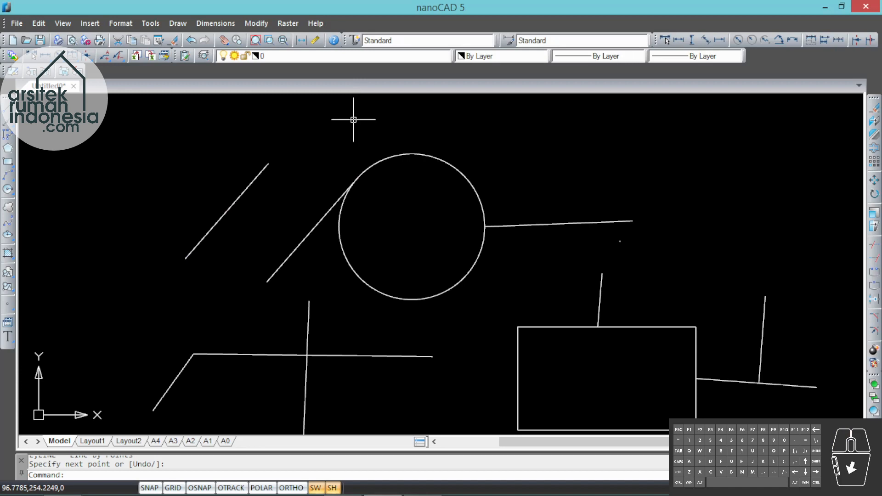
scroll(364, 222, down, 2)
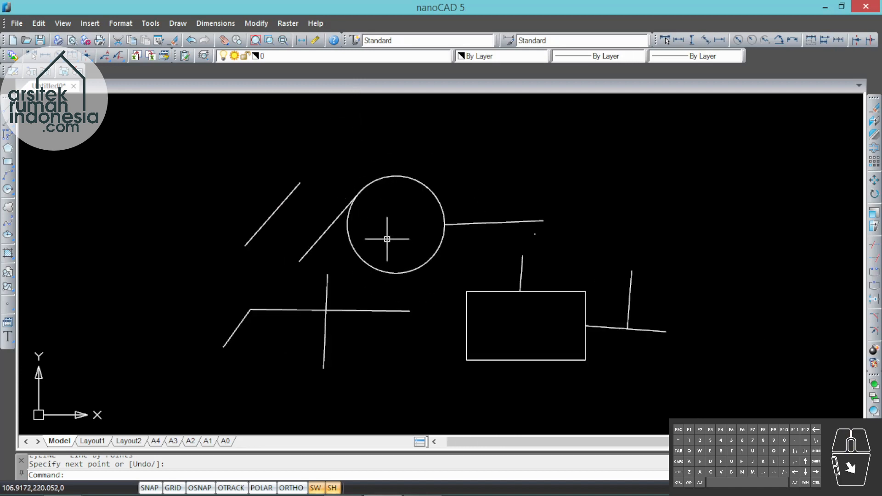